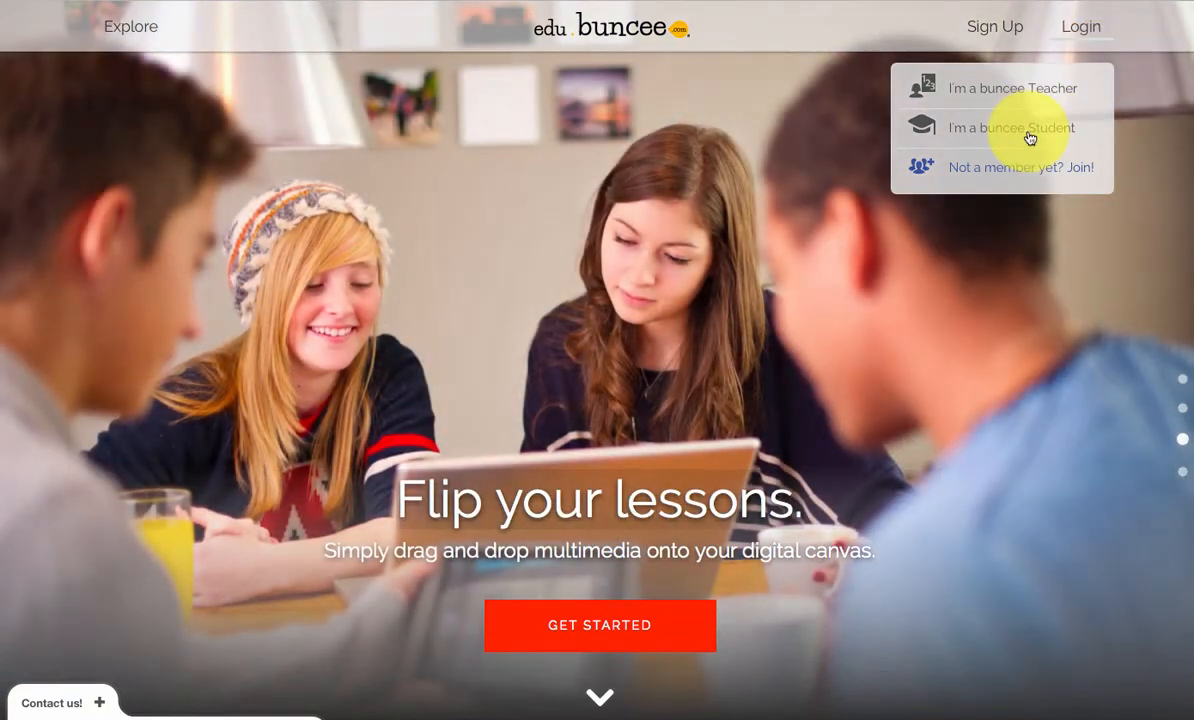
Step: Log in as a buncee student with the test account's user name and password
click(1030, 128)
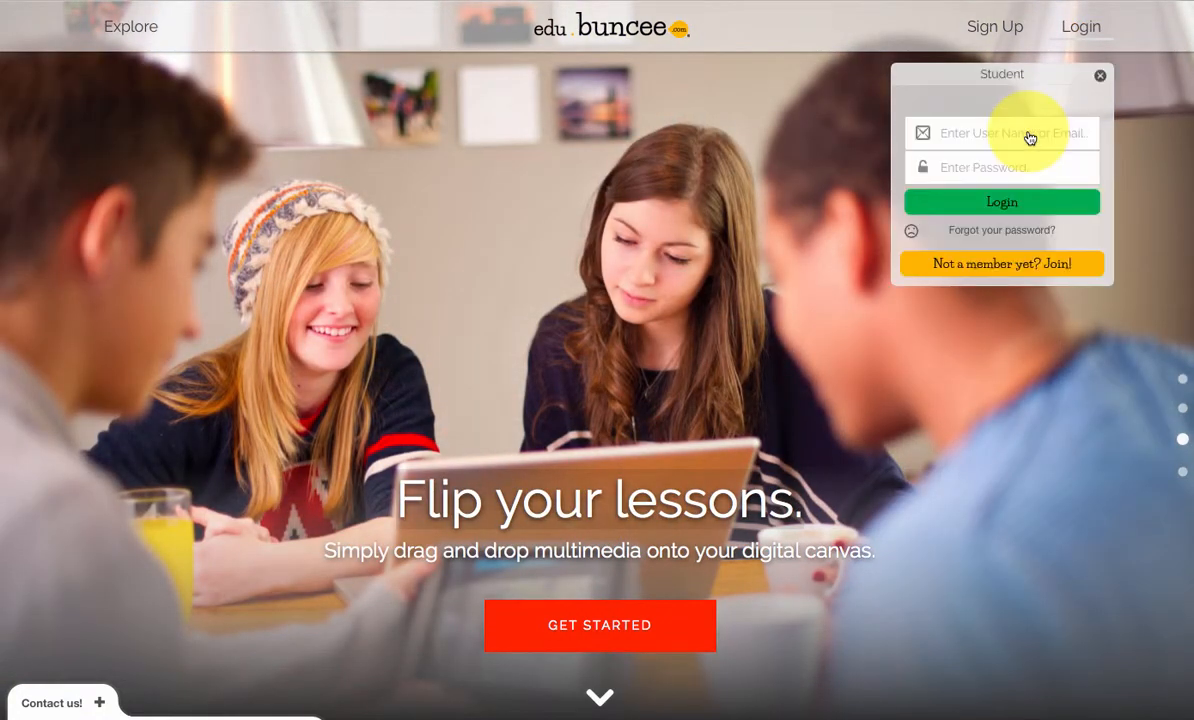
click(1030, 134)
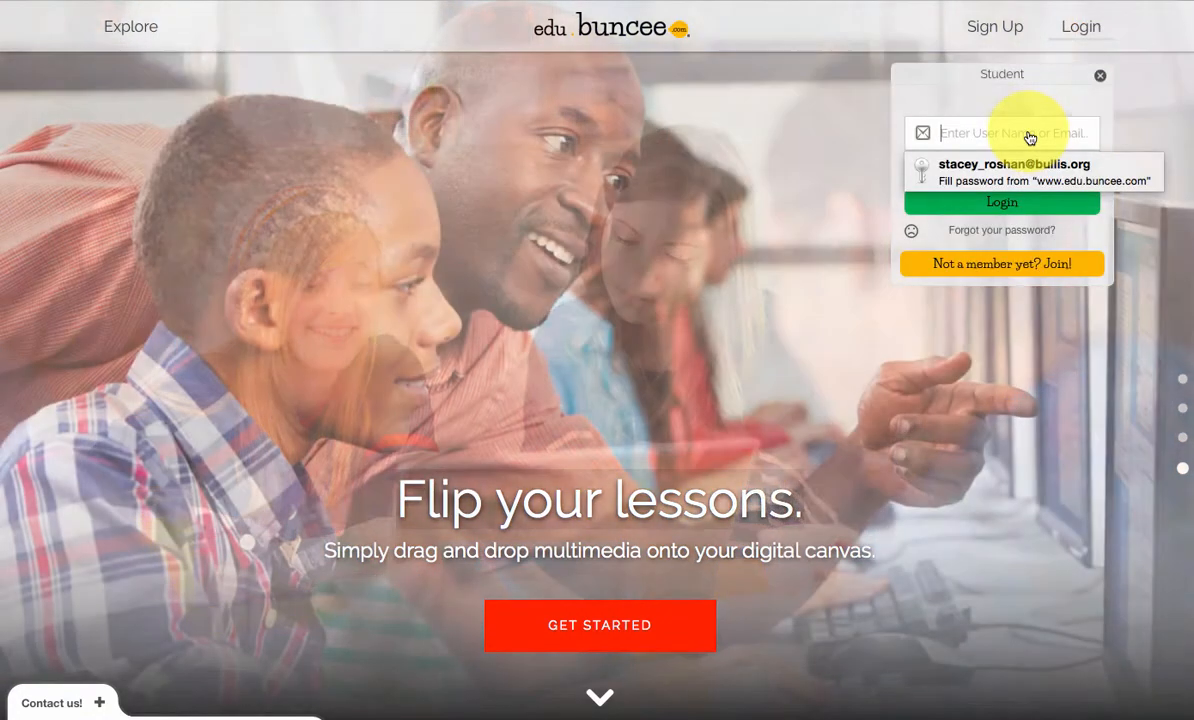
text(t)
key(BackSpace)
text(Te)
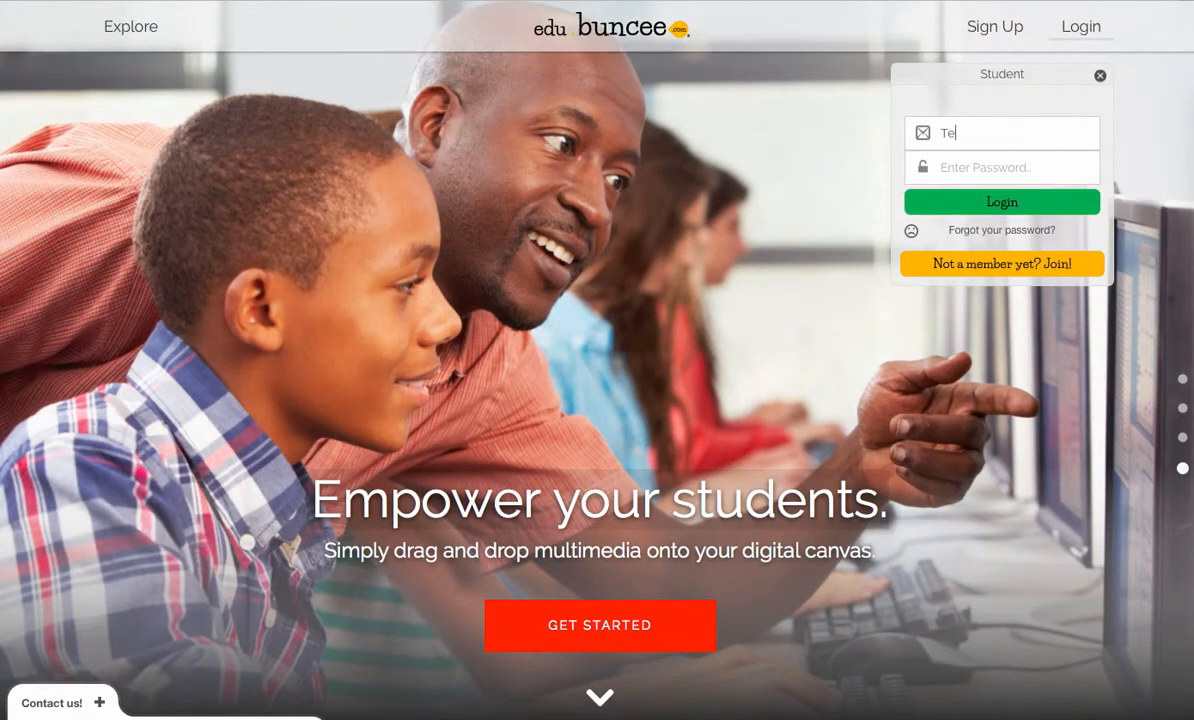
text(stAcct)
click(1000, 167)
text(password)
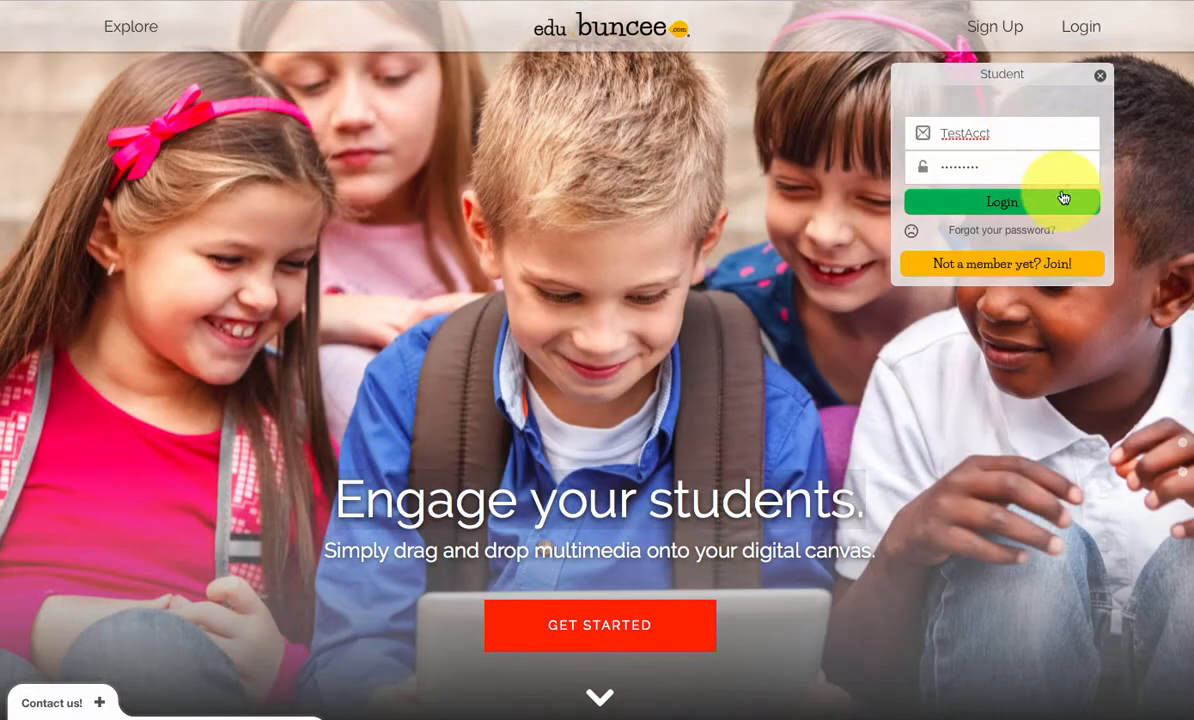
click(1054, 207)
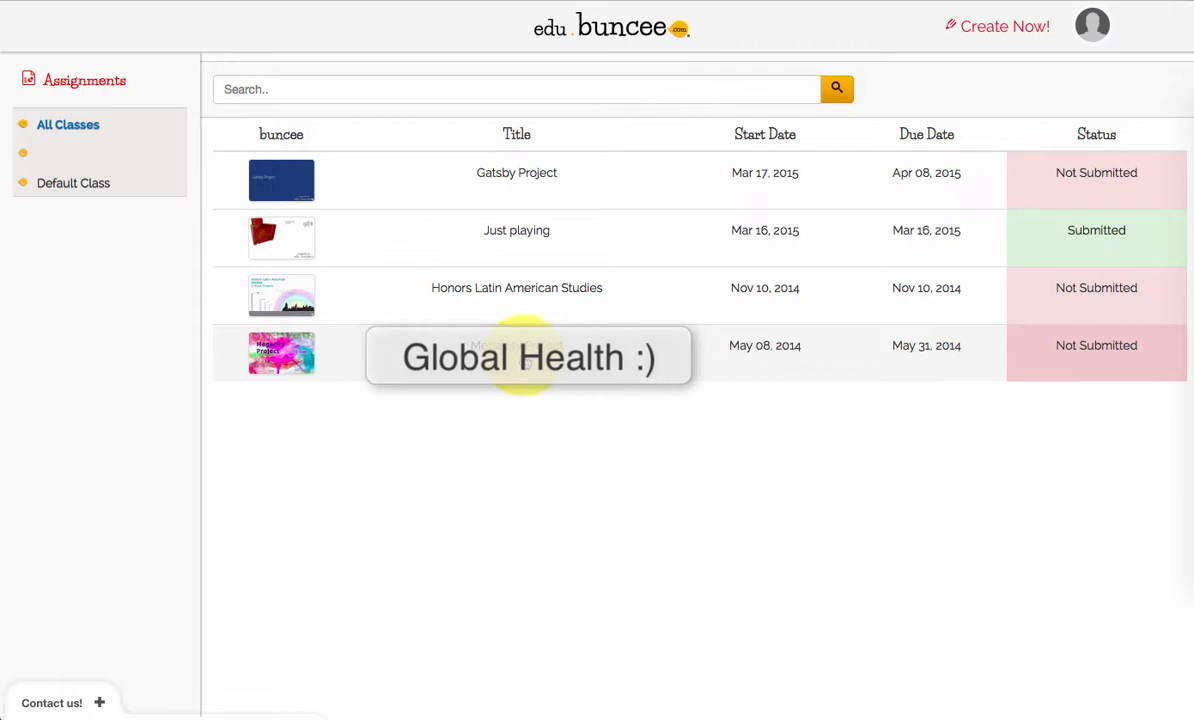
Step: Open the Megacity Project assignment, start creating its buncee and dismiss the introductory tips
click(524, 357)
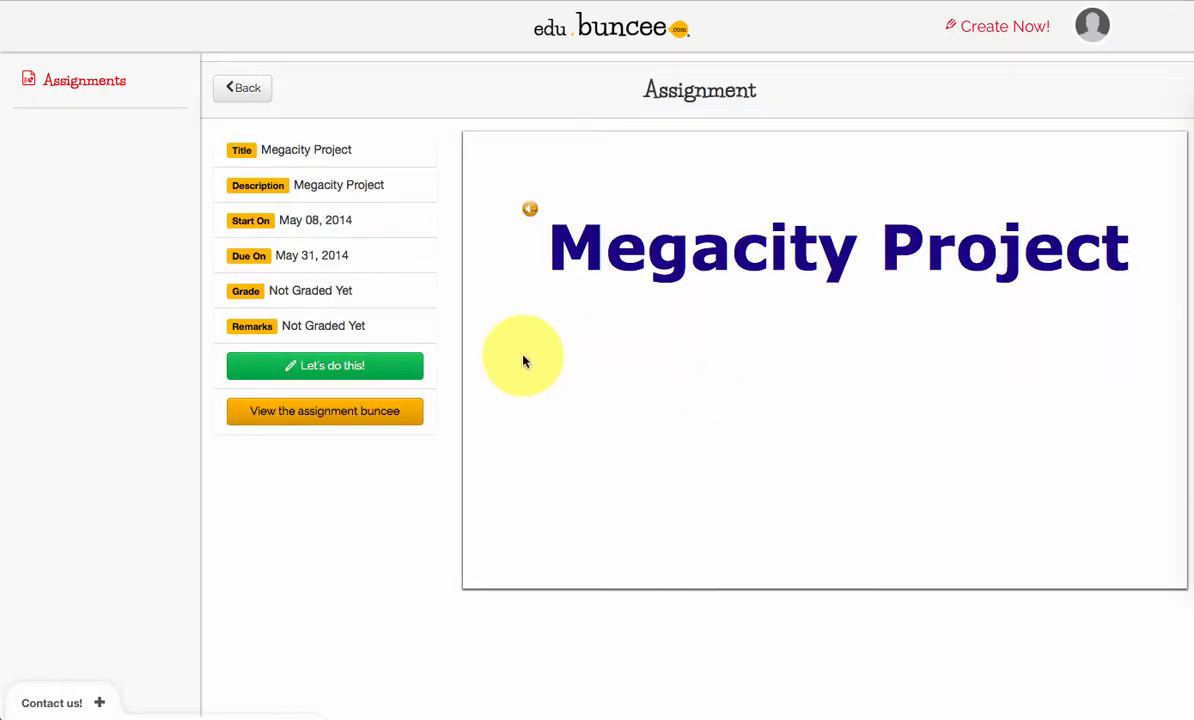
click(397, 372)
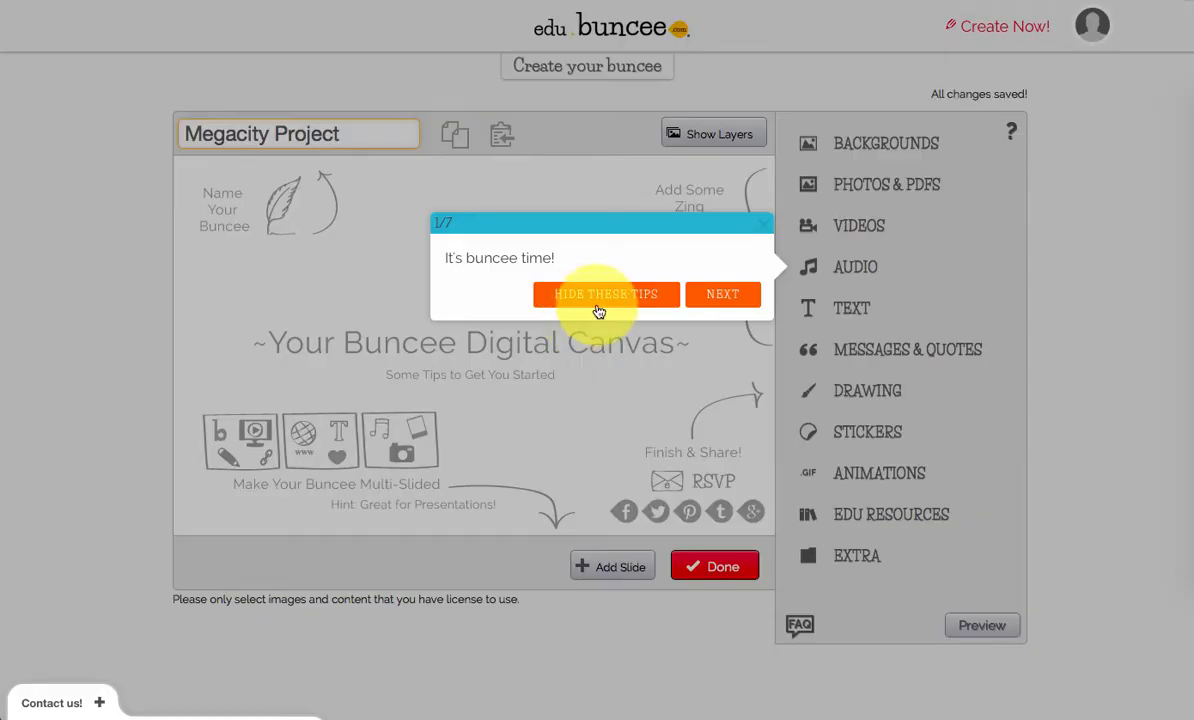
click(762, 225)
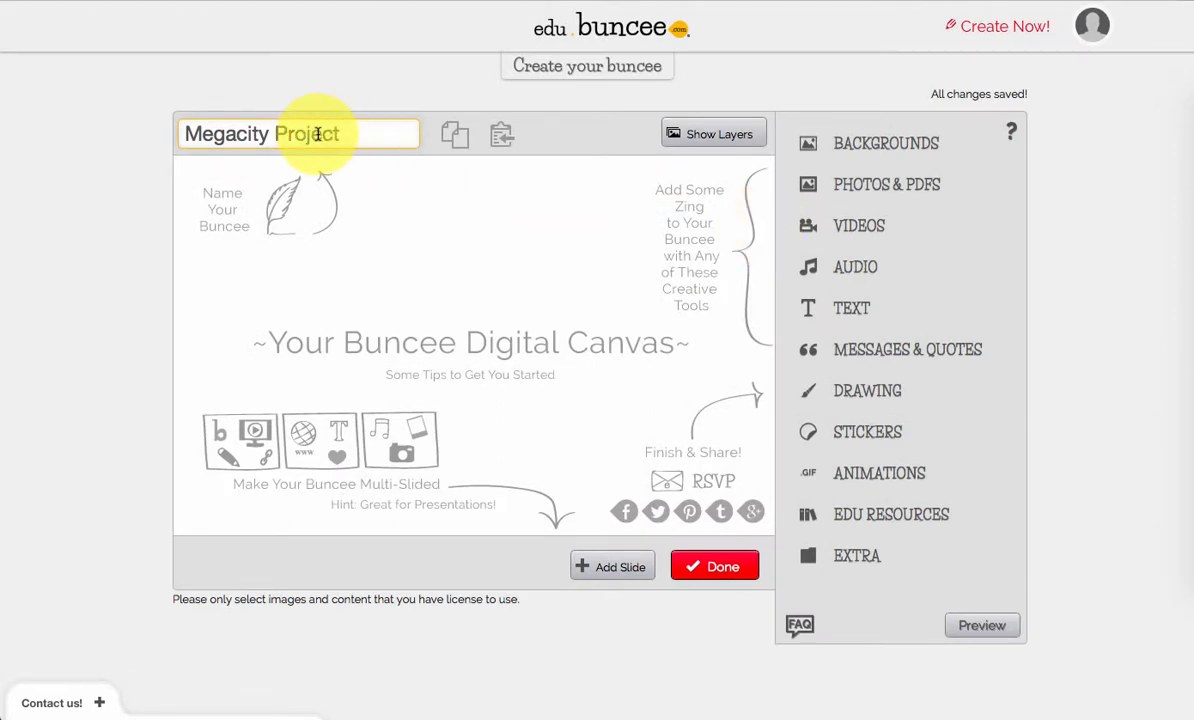
drag(344, 128, 168, 123)
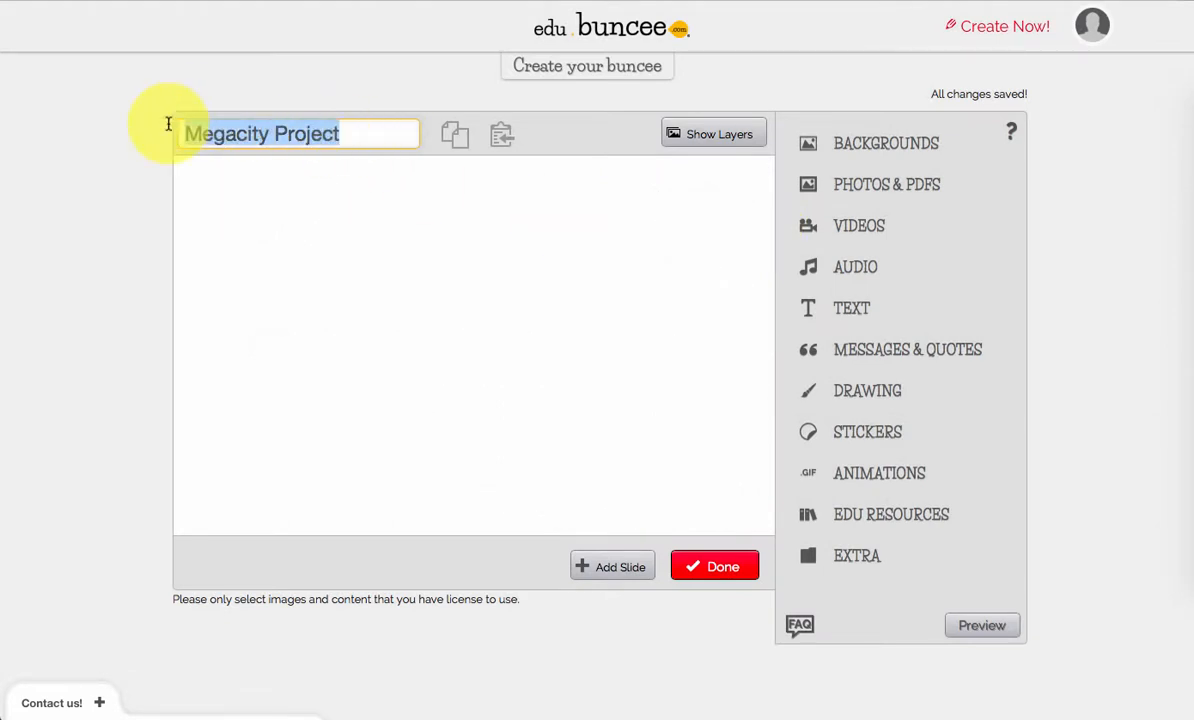
click(376, 355)
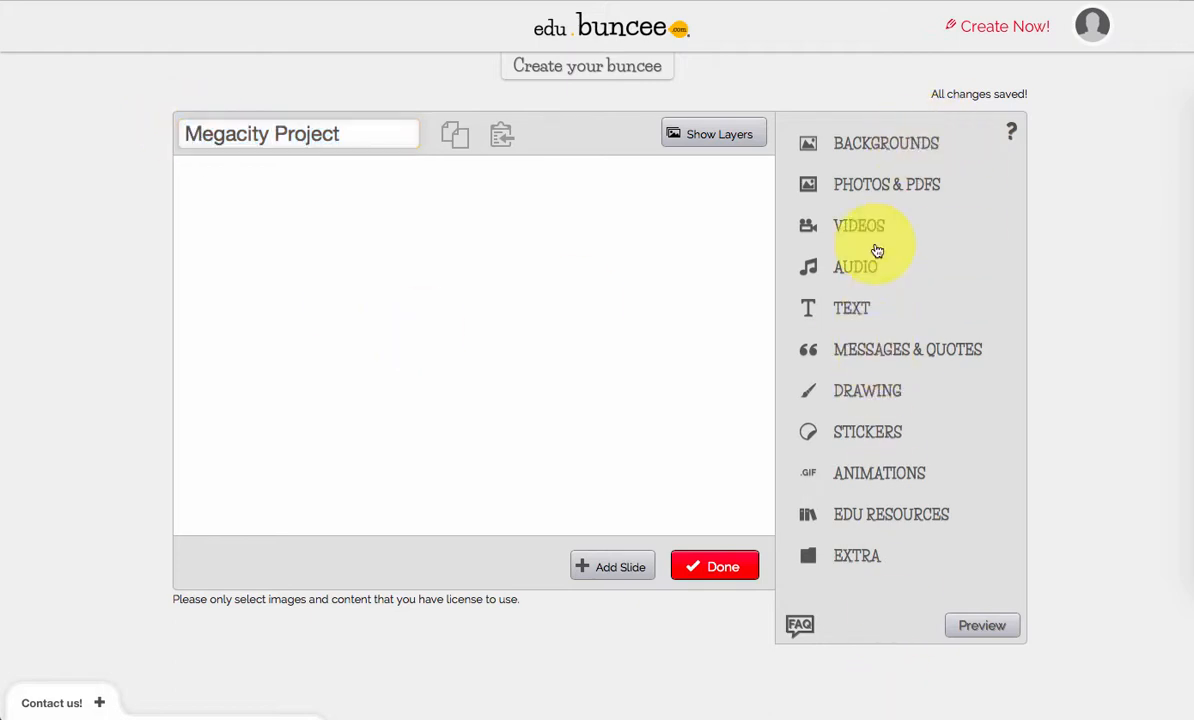
Step: Browse the Art category of the built-in Buncee Backgrounds and leave the gallery without choosing one
click(883, 146)
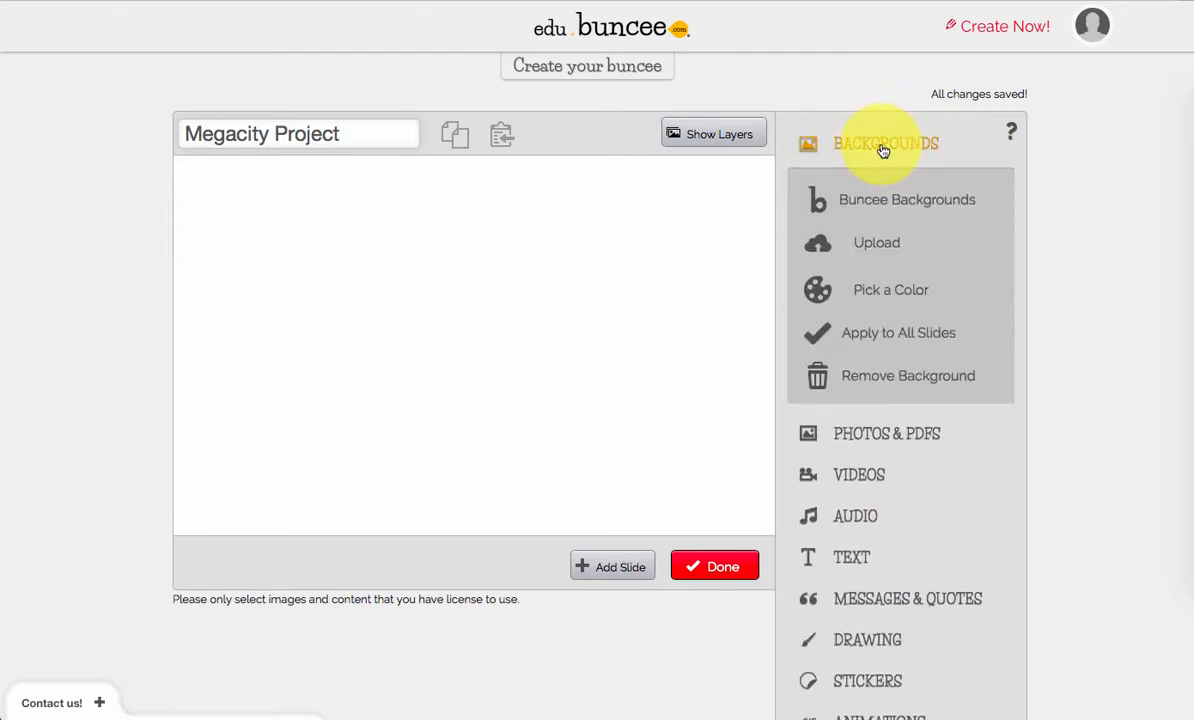
click(880, 205)
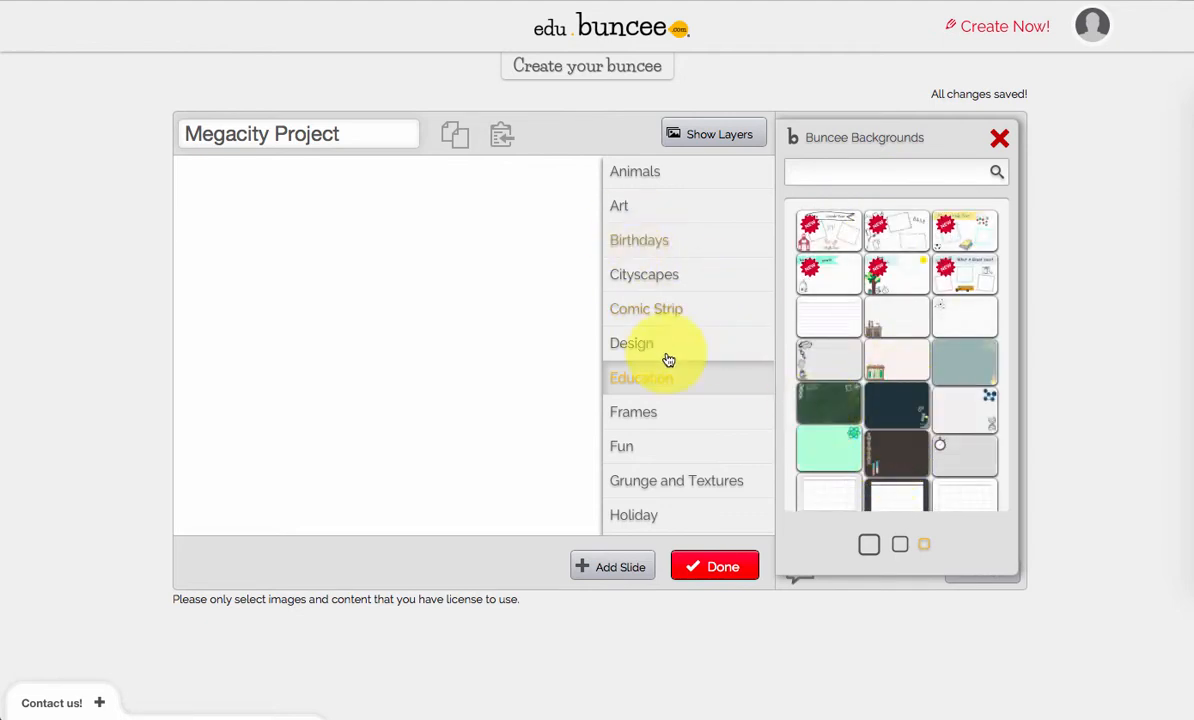
click(676, 206)
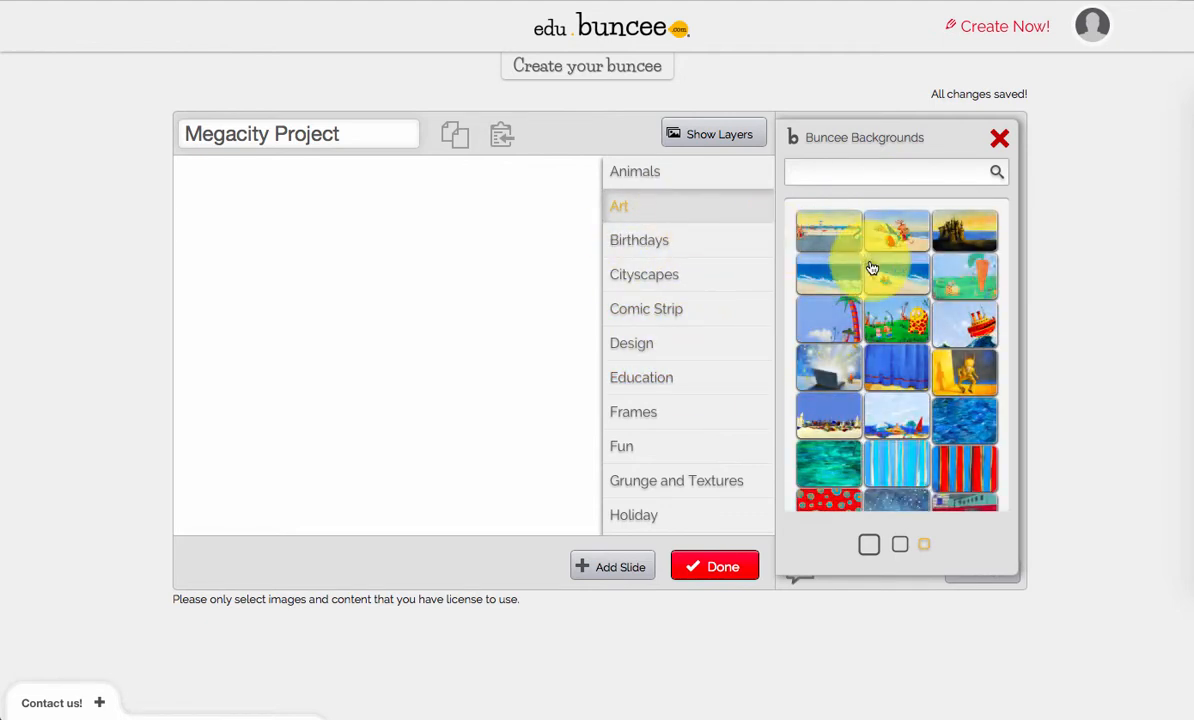
click(944, 169)
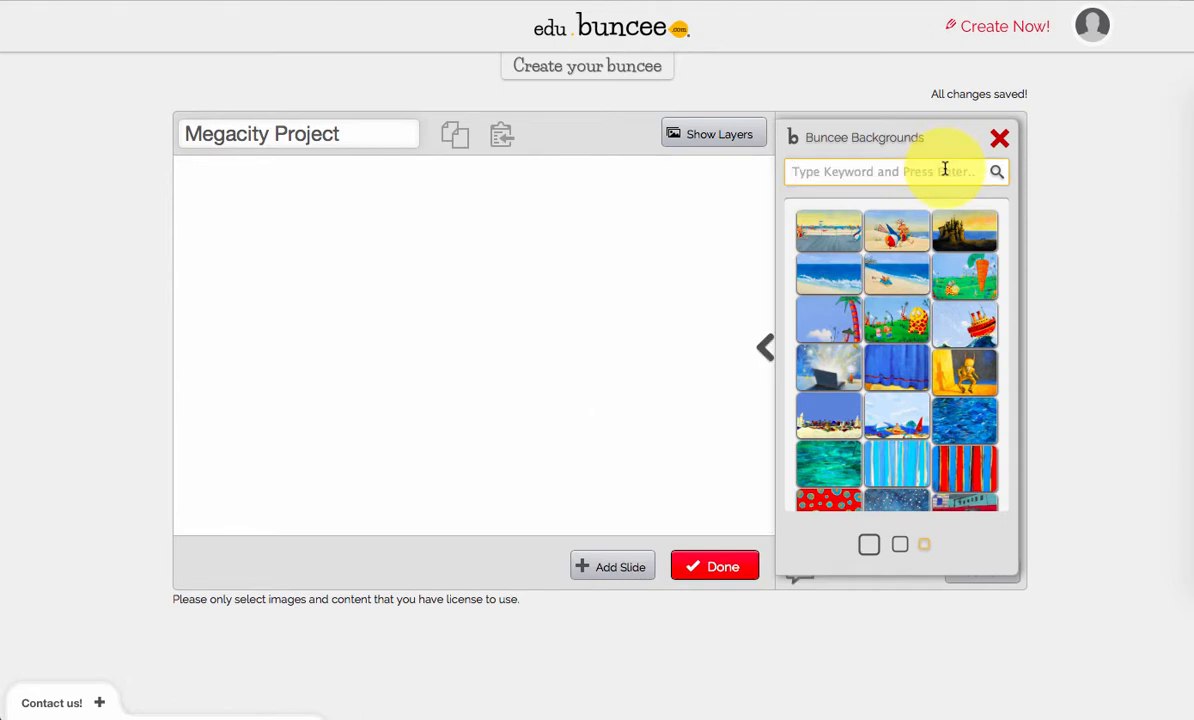
click(1000, 140)
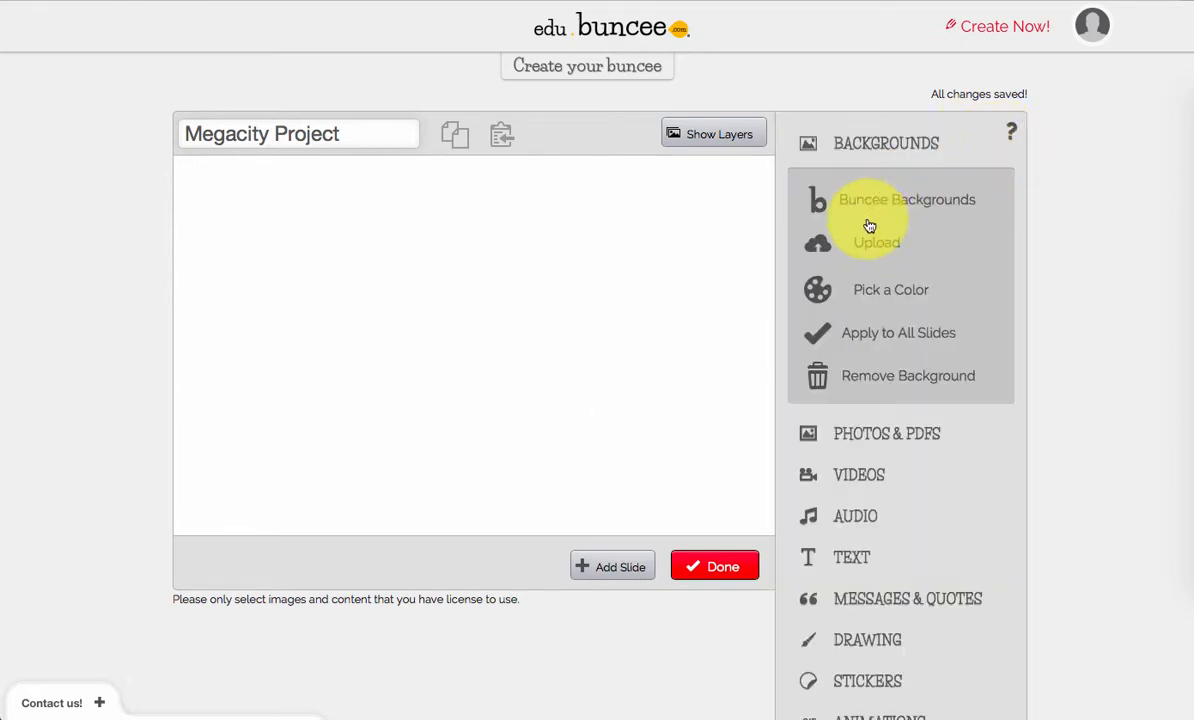
Step: Fill the slide background with a solid medium purple colour
click(875, 293)
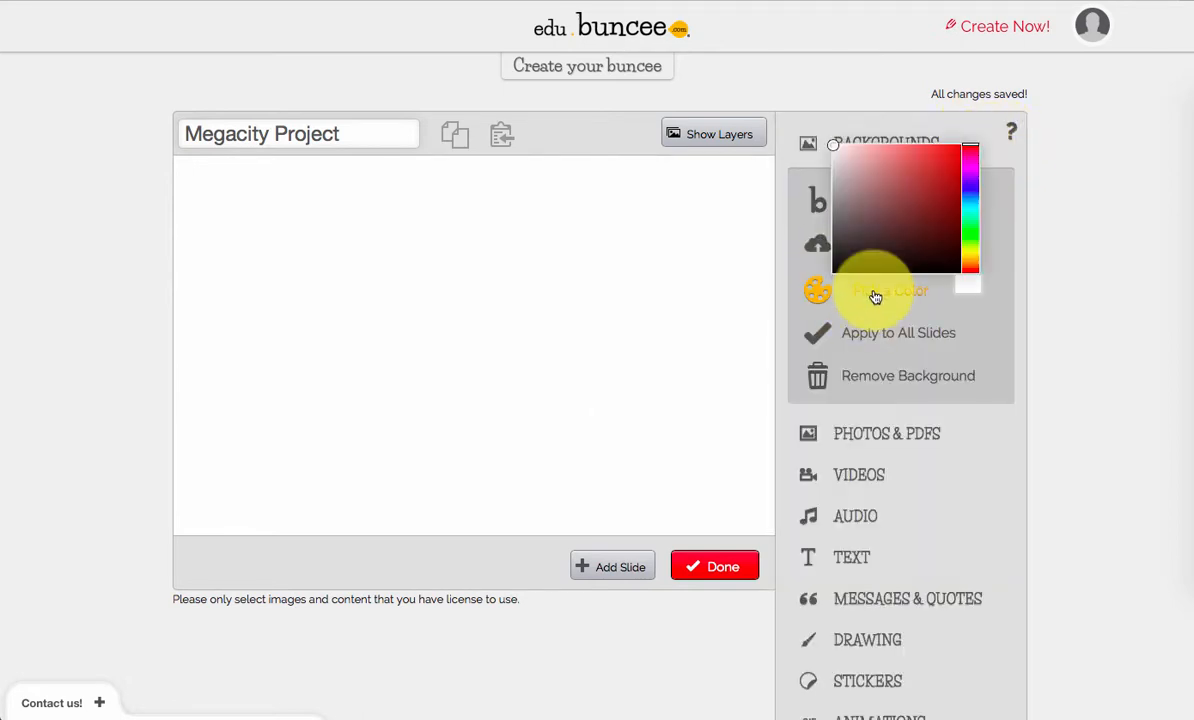
click(970, 187)
click(891, 199)
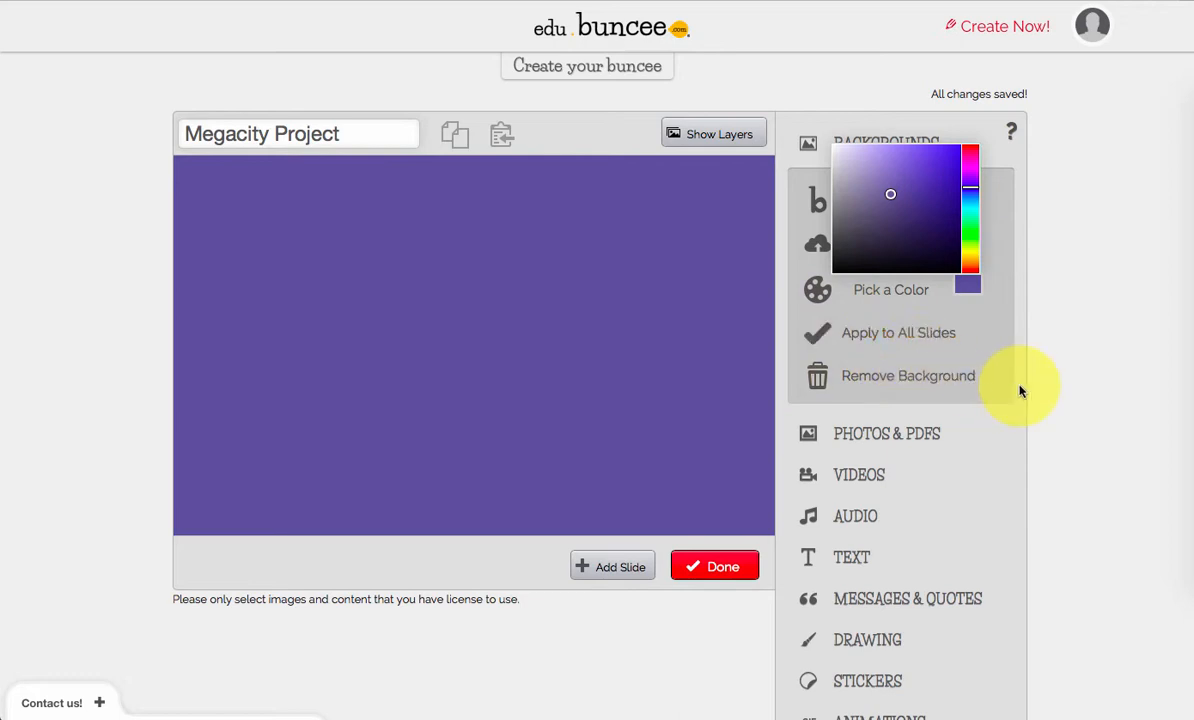
click(900, 145)
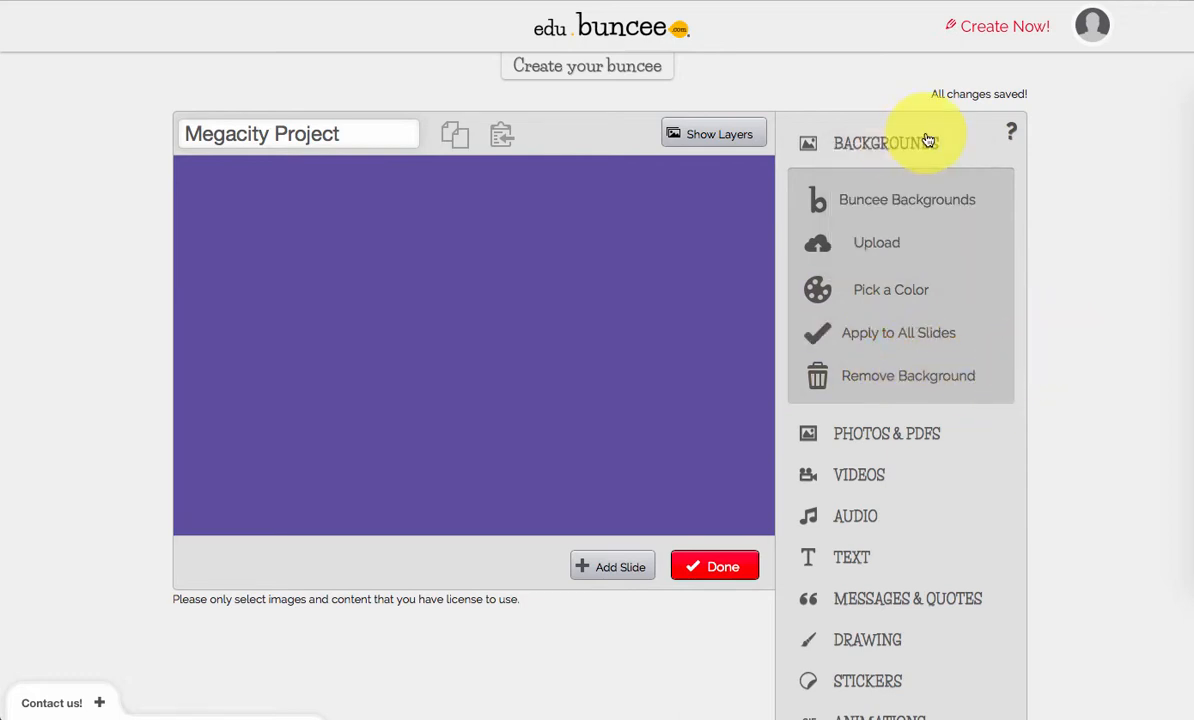
click(928, 141)
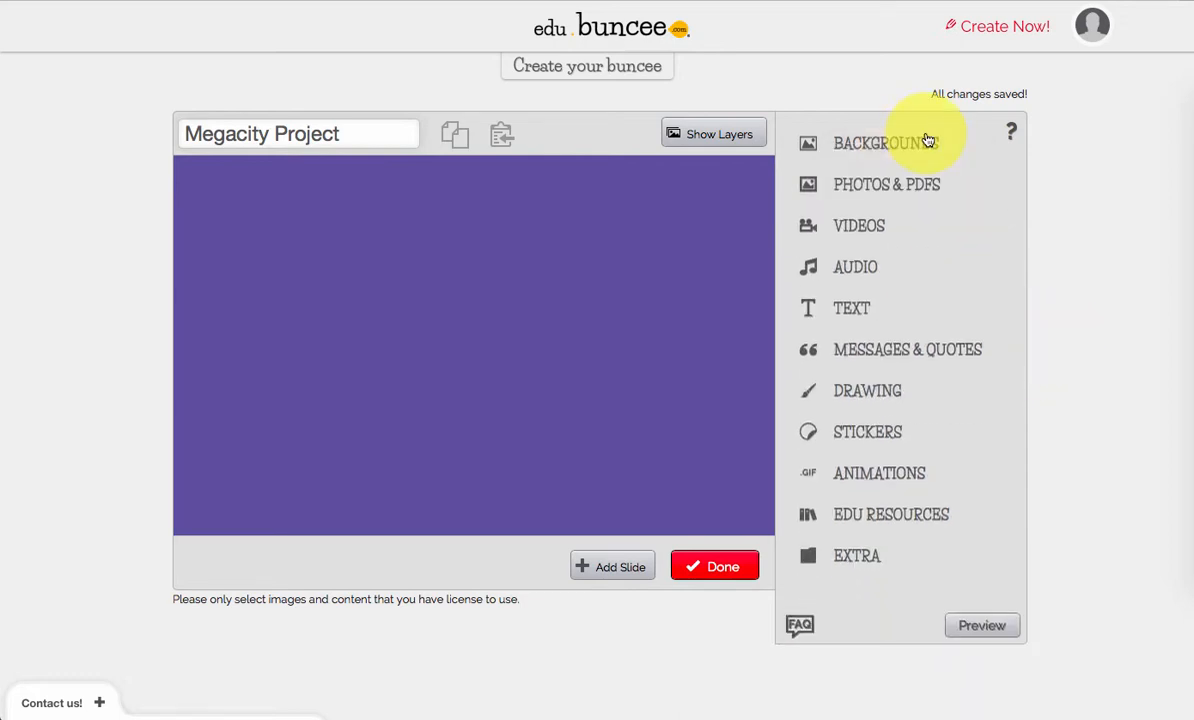
Step: Search Google images for "italy" and place the regional map of Italy on the slide
click(912, 191)
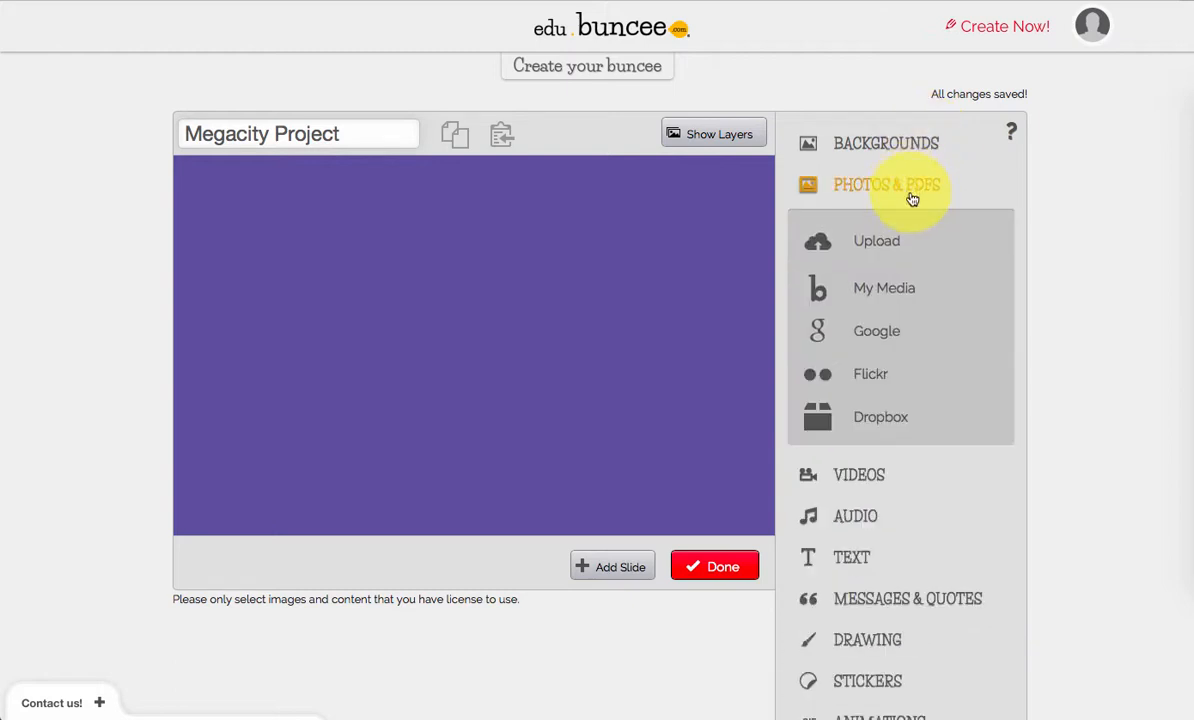
click(877, 335)
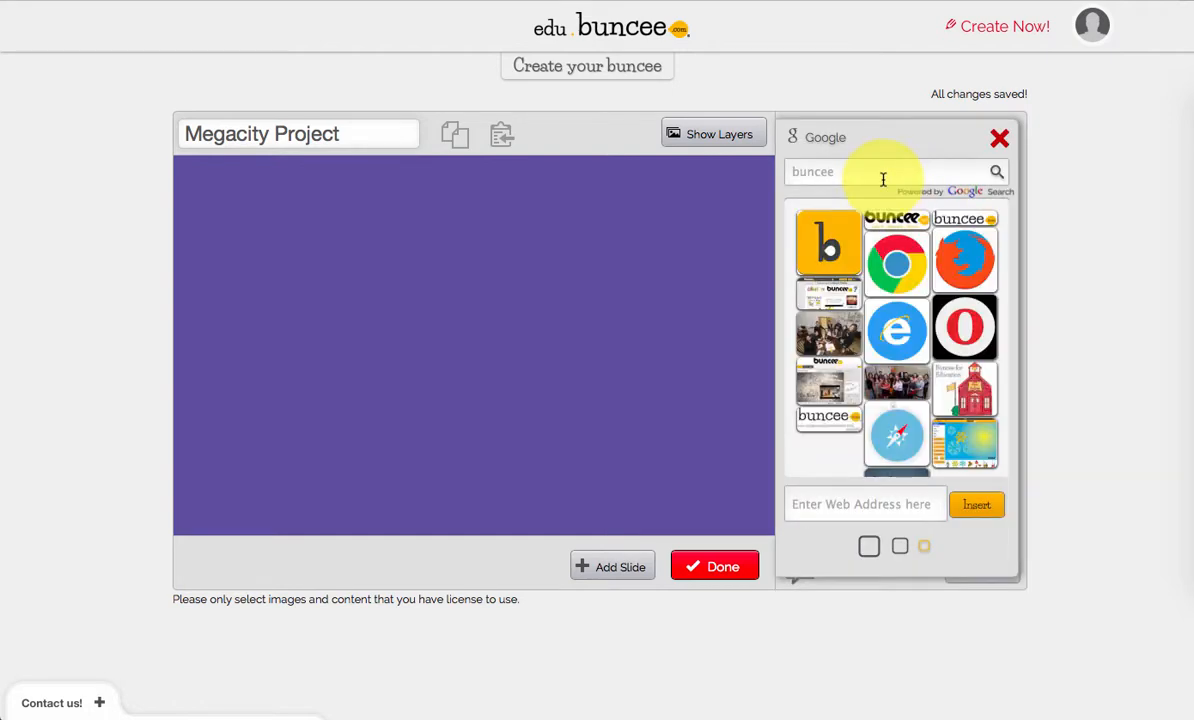
click(883, 179)
text(it)
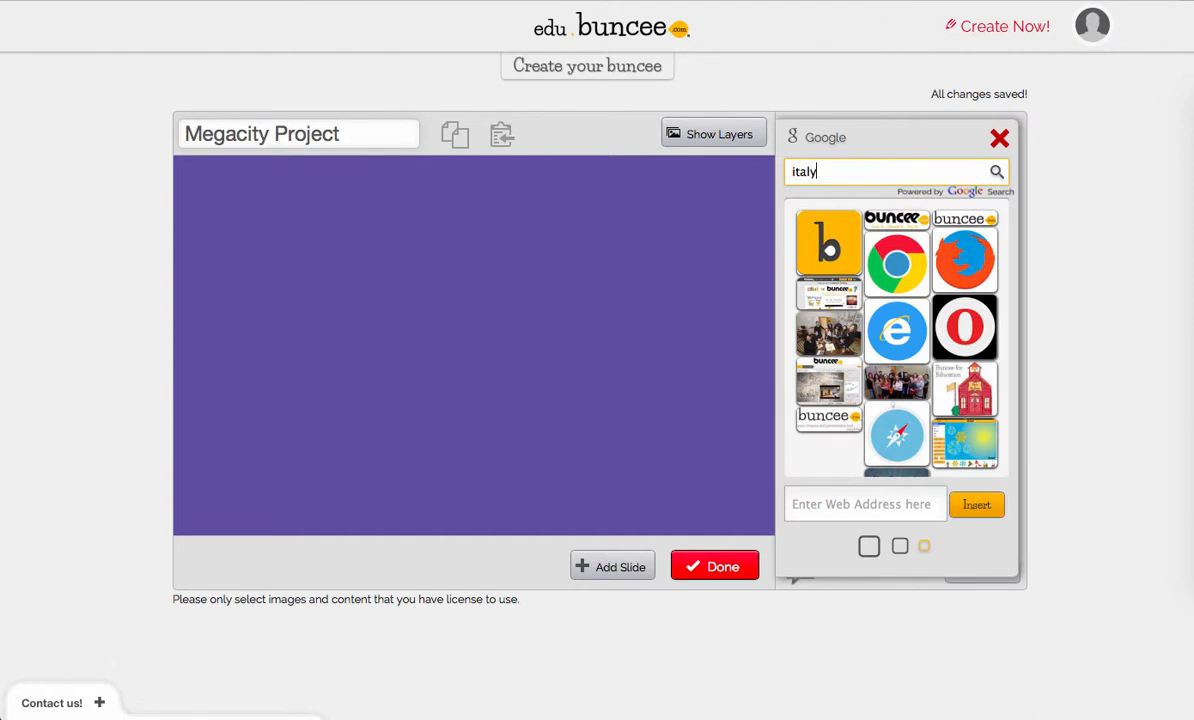
text(aly)
key(Return)
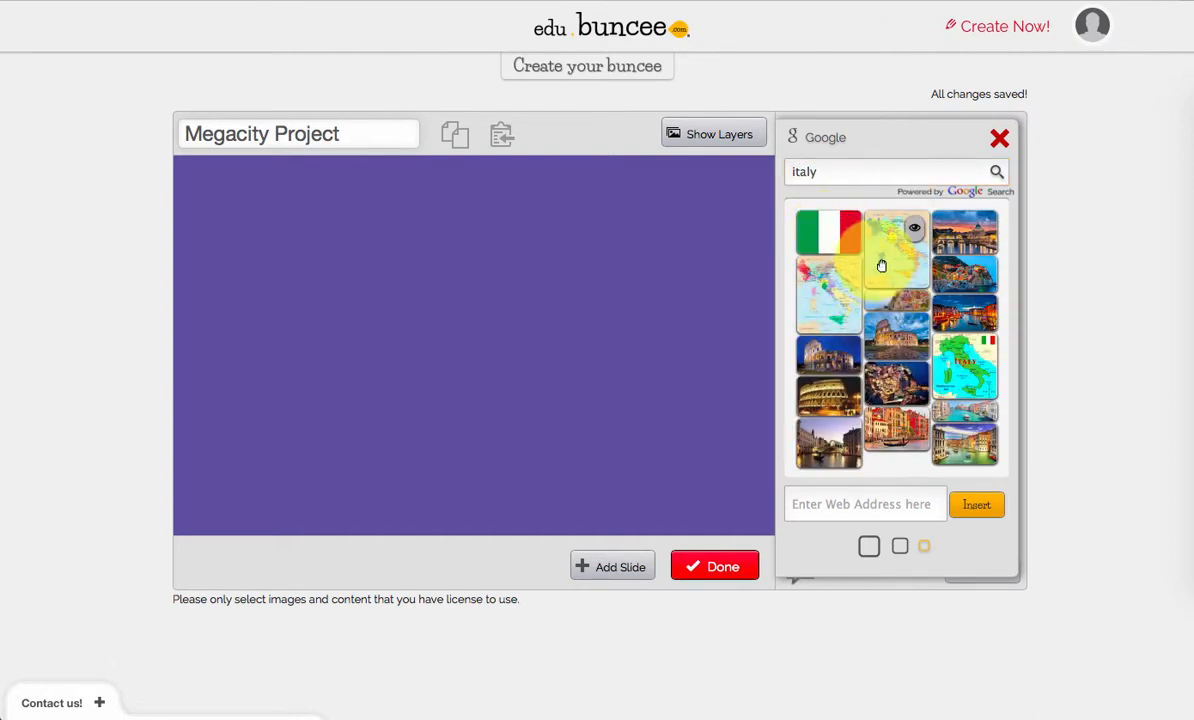
drag(881, 265, 280, 272)
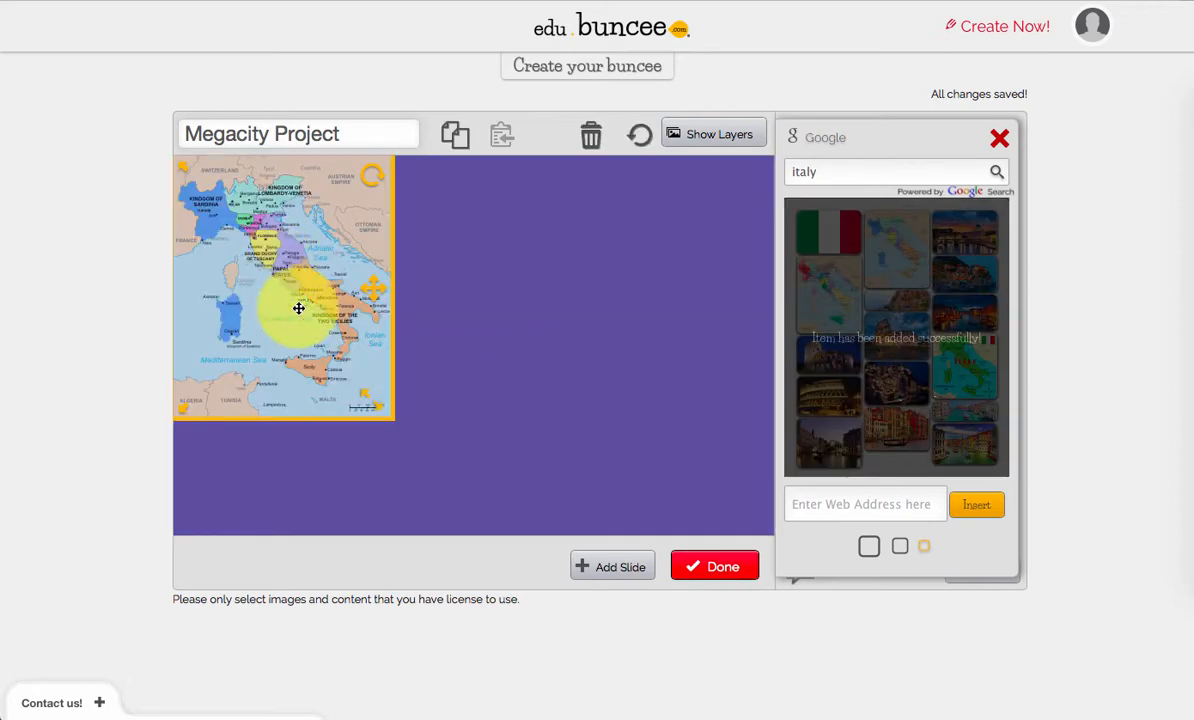
Step: Tilt the Italy map counterclockwise and move it to the slide's lower-right corner, finishing the photo tools
mouse_move(378, 405)
mouse_down()
mouse_move(492, 490)
mouse_move(373, 405)
mouse_up()
drag(354, 181, 732, 432)
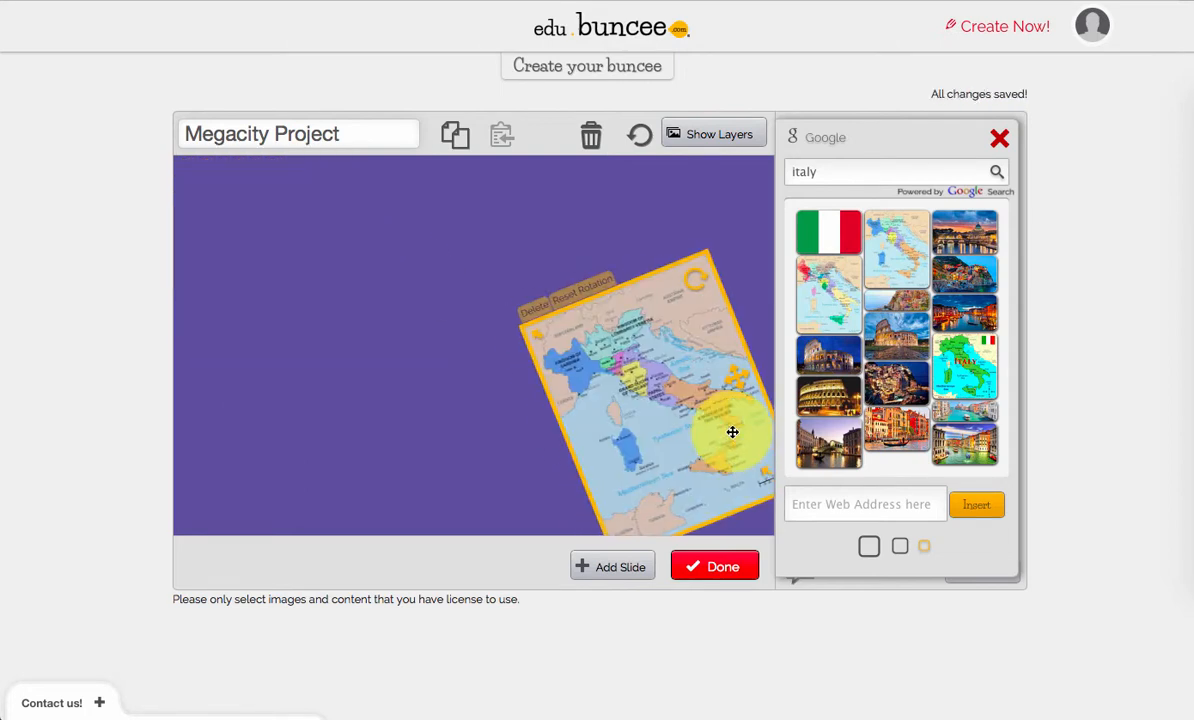
click(746, 246)
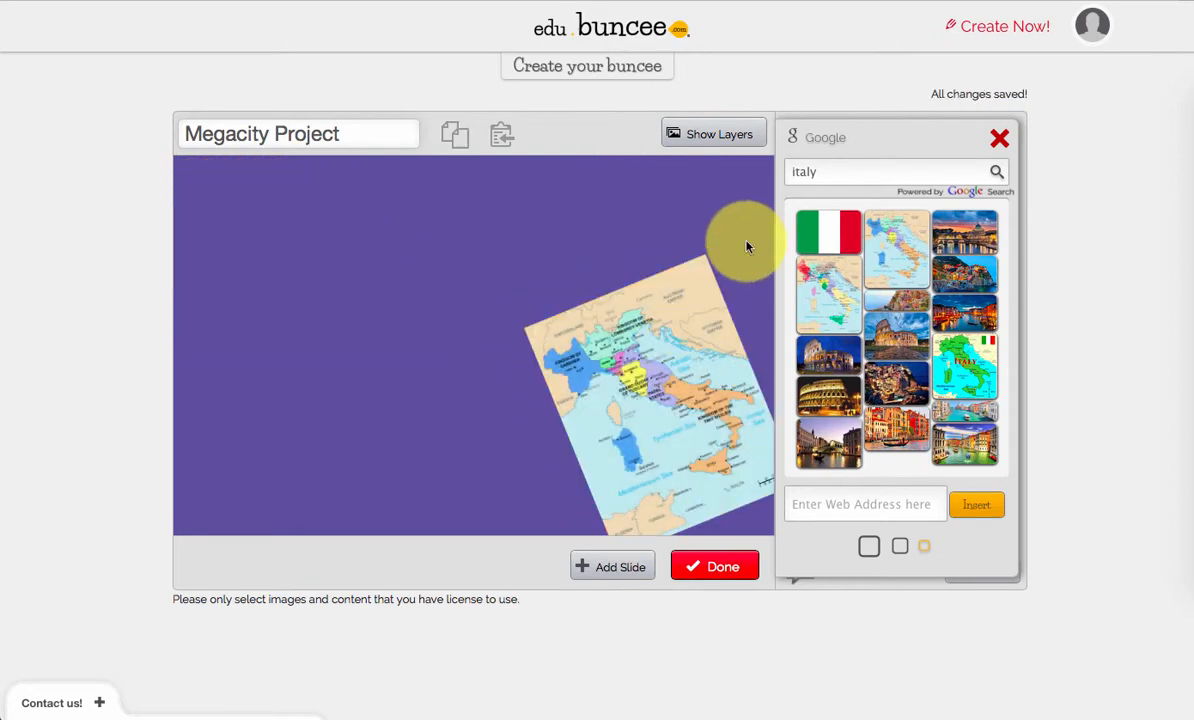
click(663, 353)
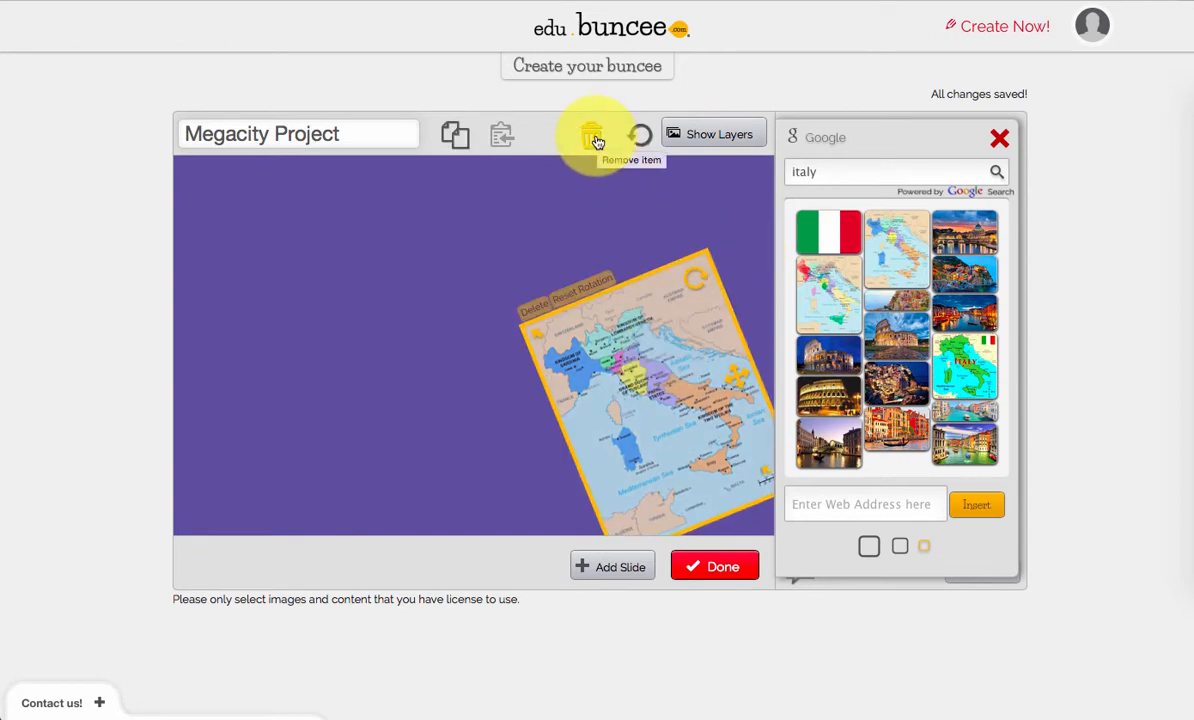
click(1008, 138)
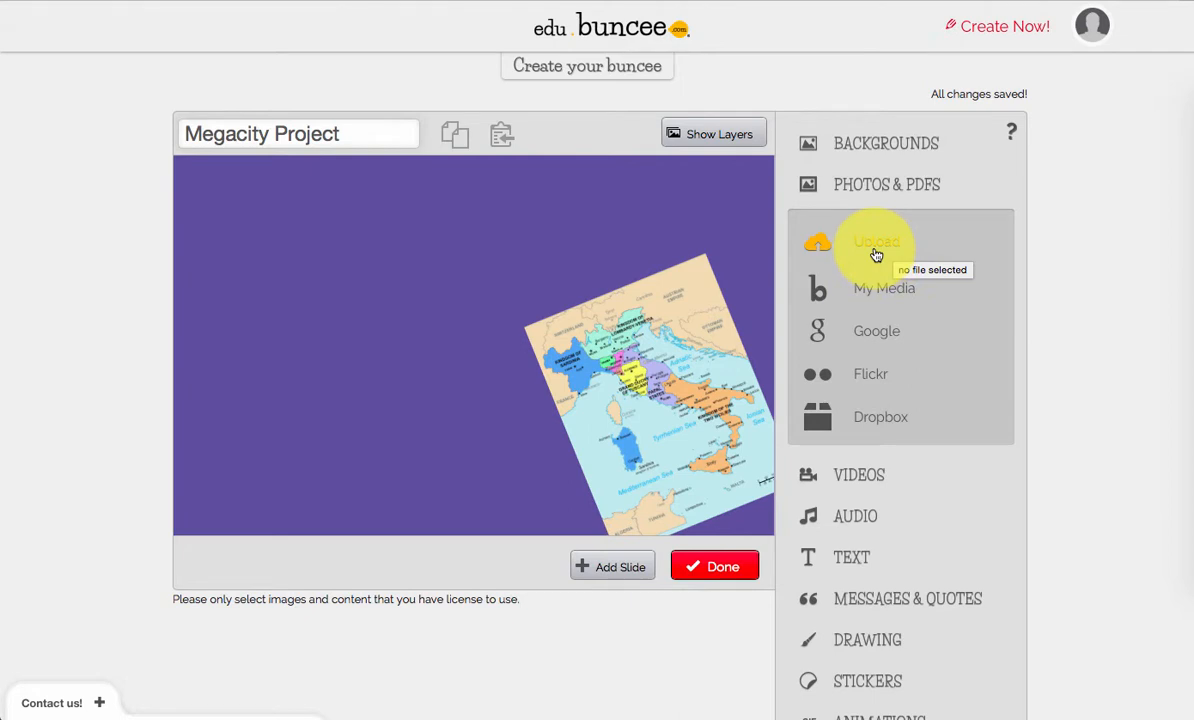
click(918, 191)
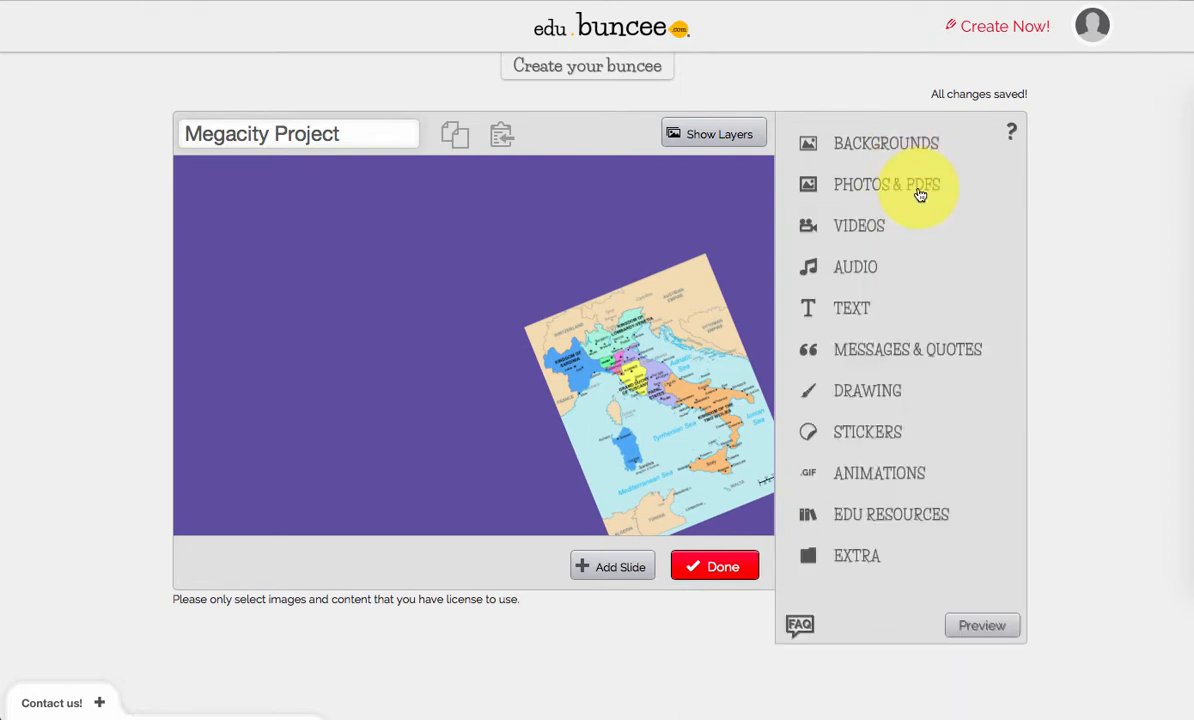
Step: Search YouTube for "italy trip" and place the video with the ITALY title thumbnail on the slide
click(871, 235)
click(871, 287)
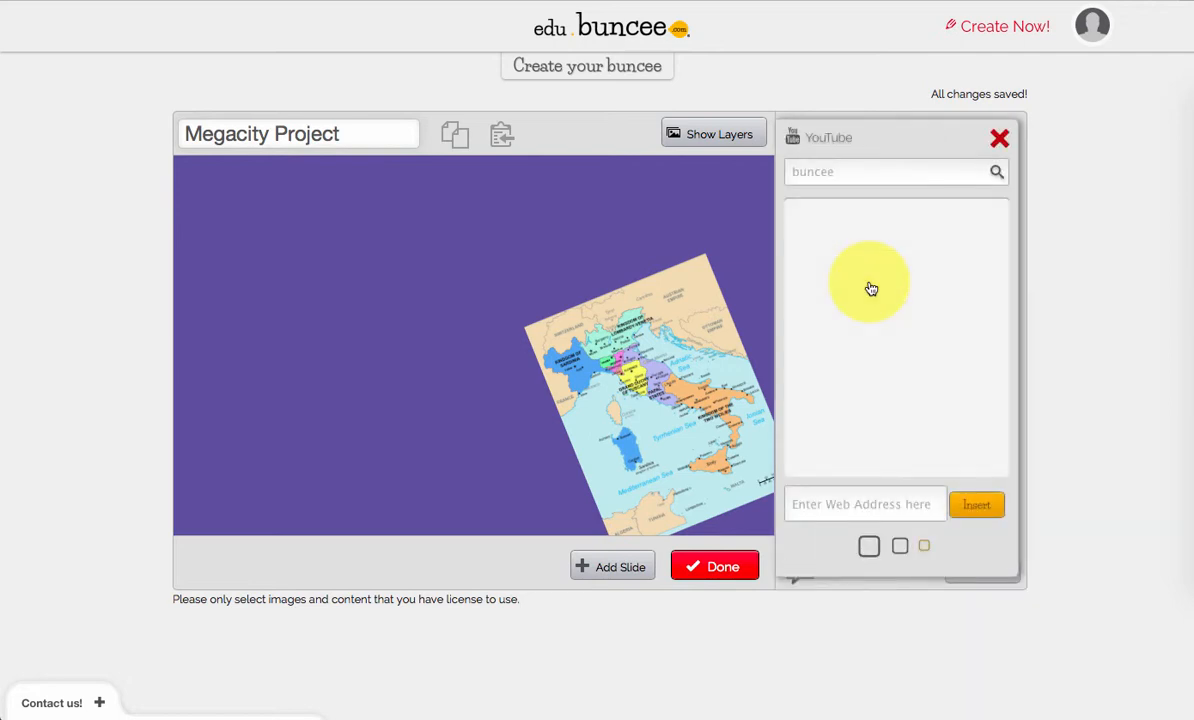
click(879, 174)
text(ita)
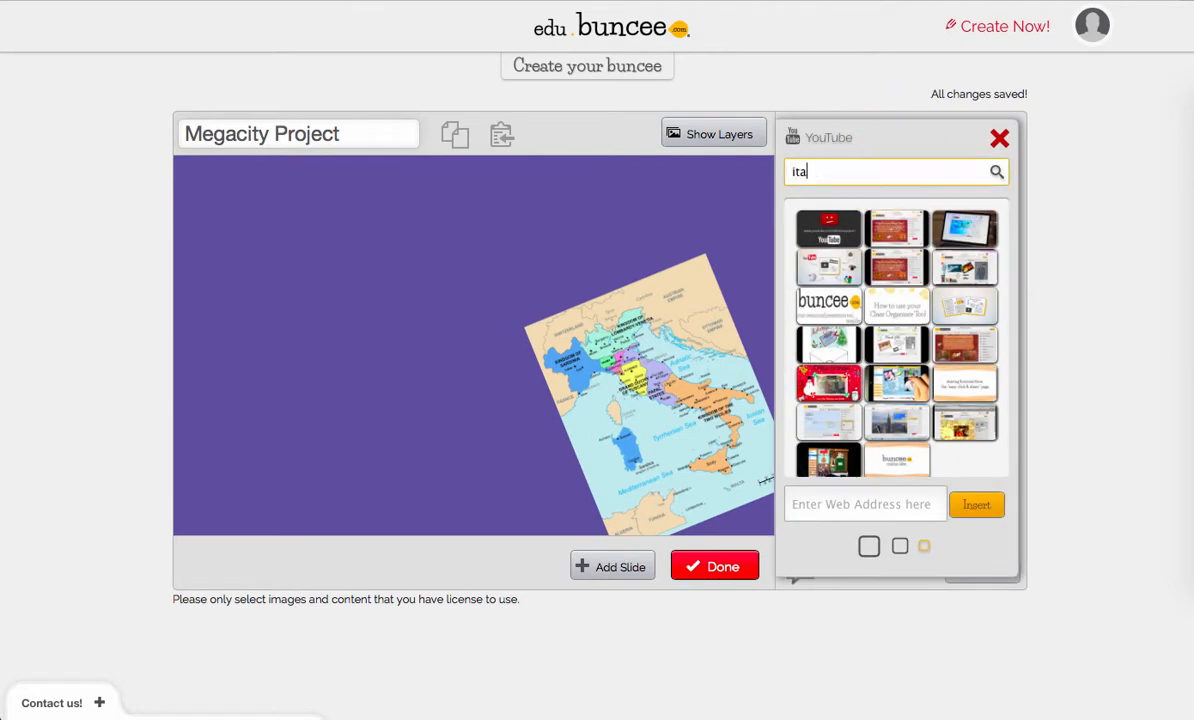
text(ly trip)
key(Return)
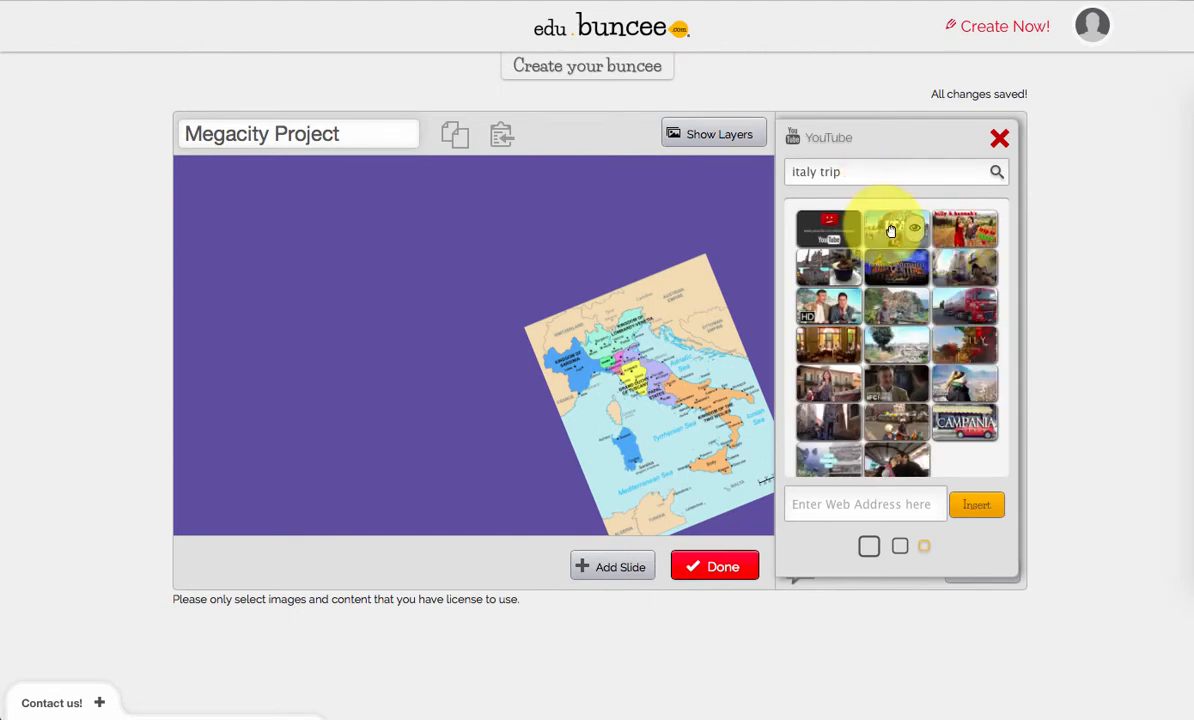
drag(887, 227, 282, 248)
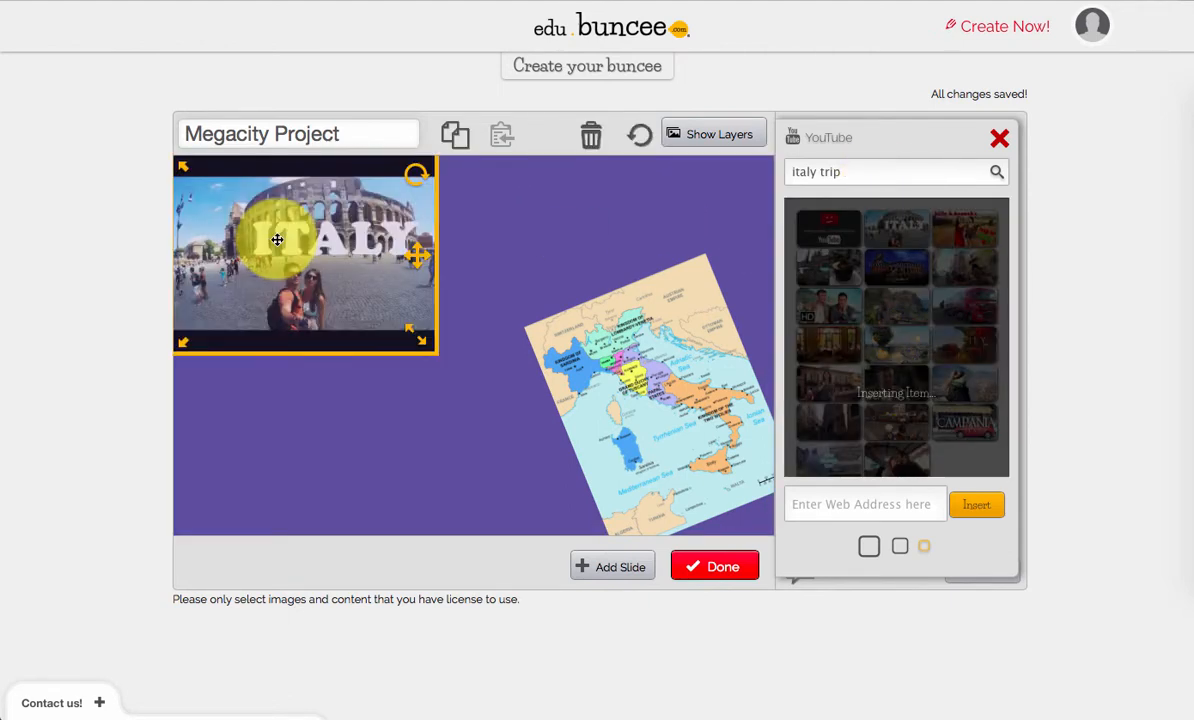
Step: Shrink the Italy video and move it to the slide's lower-left corner
drag(415, 337, 344, 298)
drag(346, 214, 360, 435)
drag(196, 376, 194, 402)
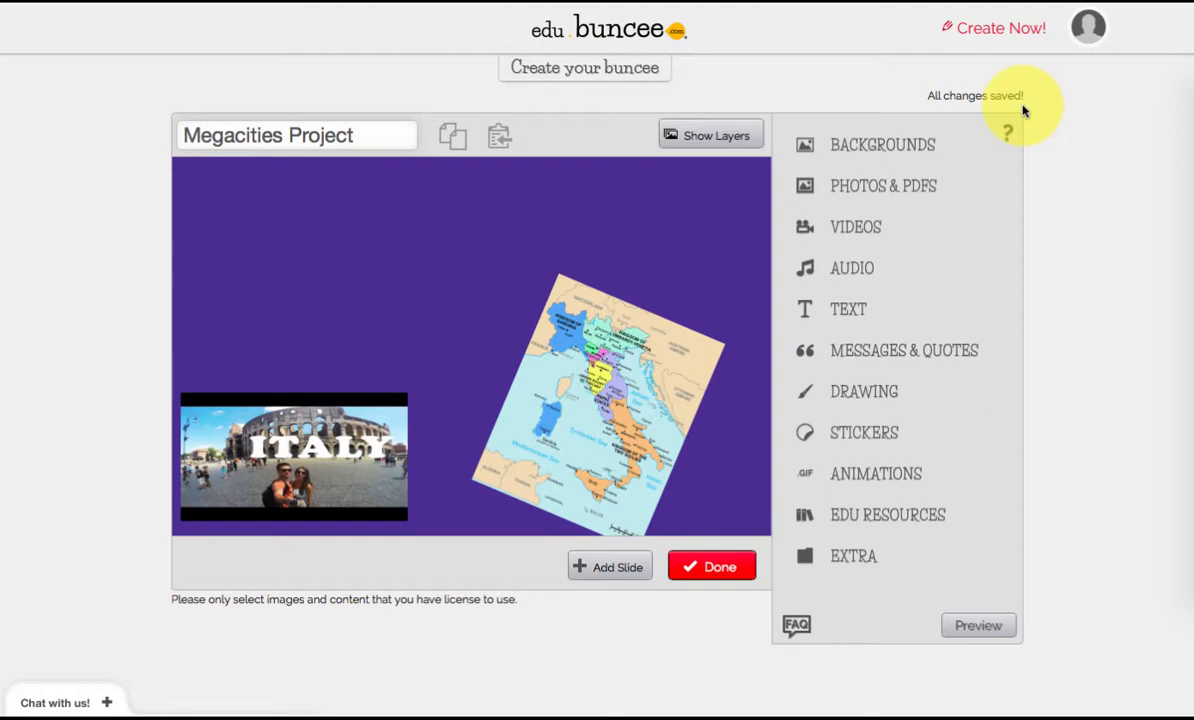
Step: Leave the editor for the Google homepage and return to the edu.buncee assignments dashboard
click(600, 1)
key(Escape)
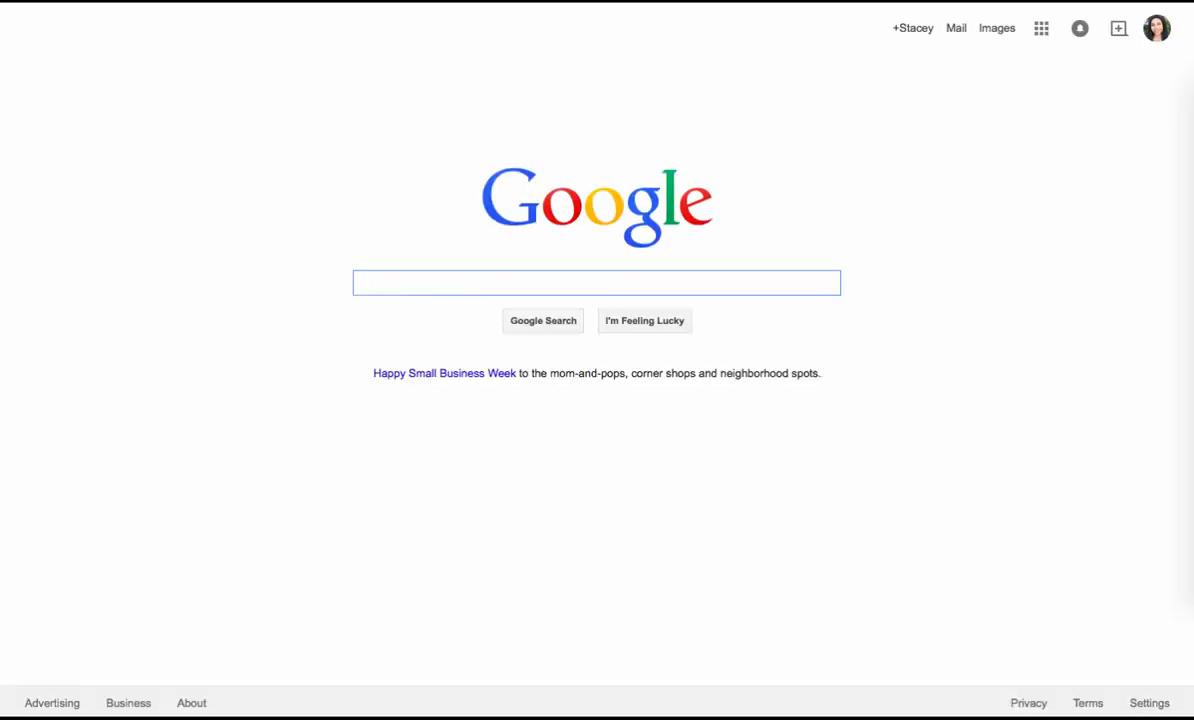
key(super+l)
text(edu)
key(Return)
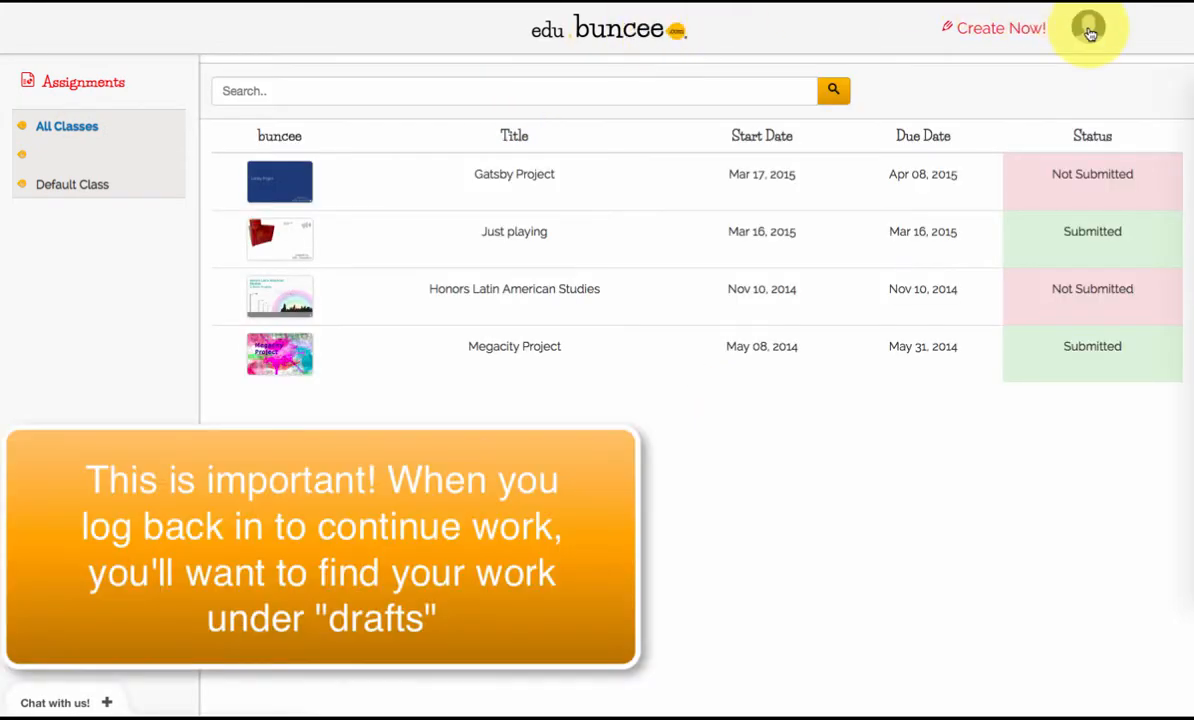
Step: Open the Megacities Project from the account's drafts and resume editing it
click(1091, 33)
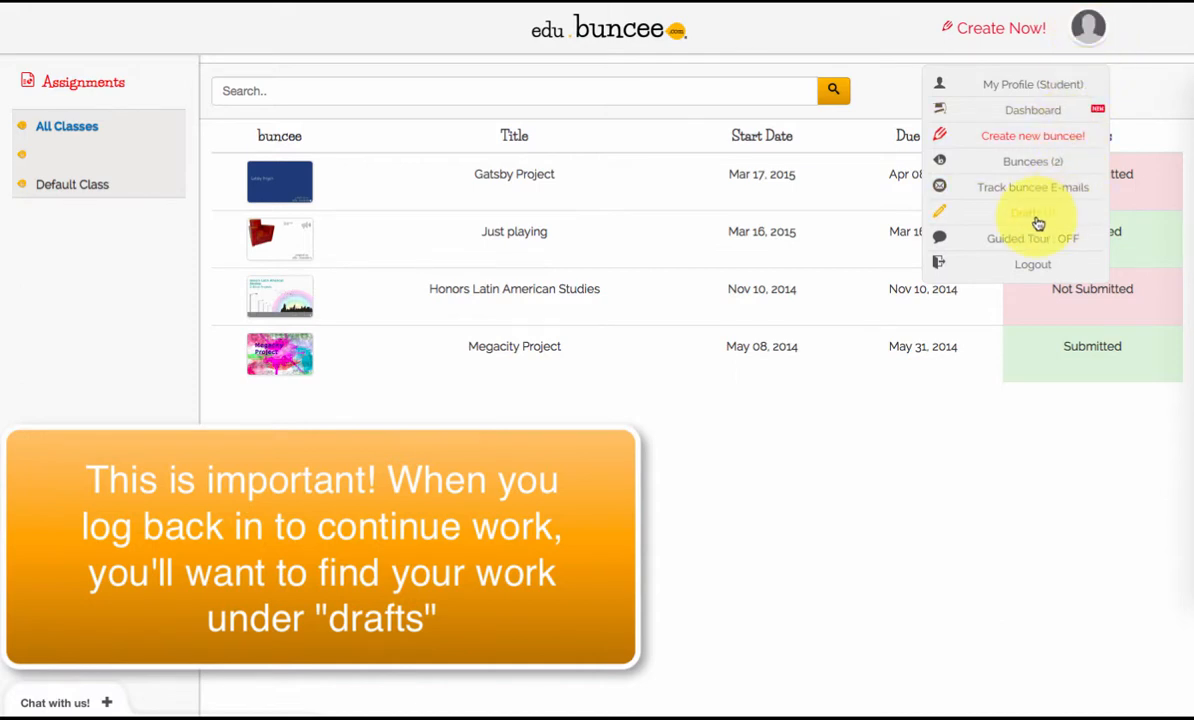
click(1038, 223)
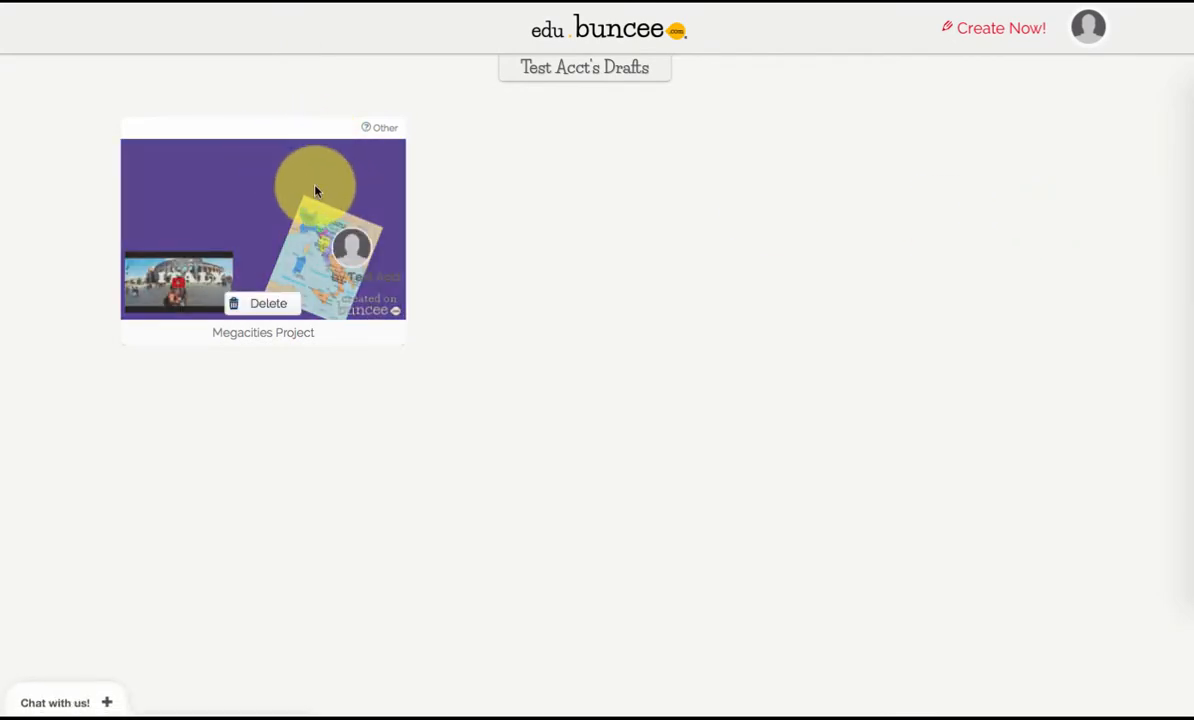
click(315, 190)
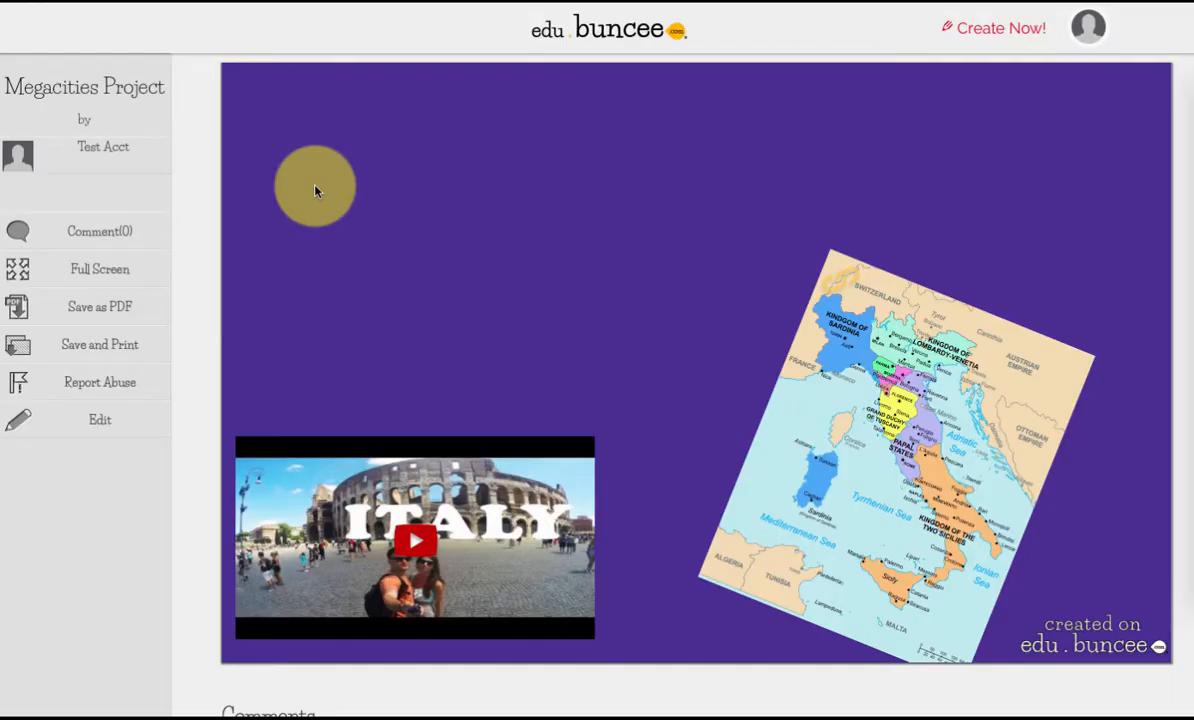
click(105, 424)
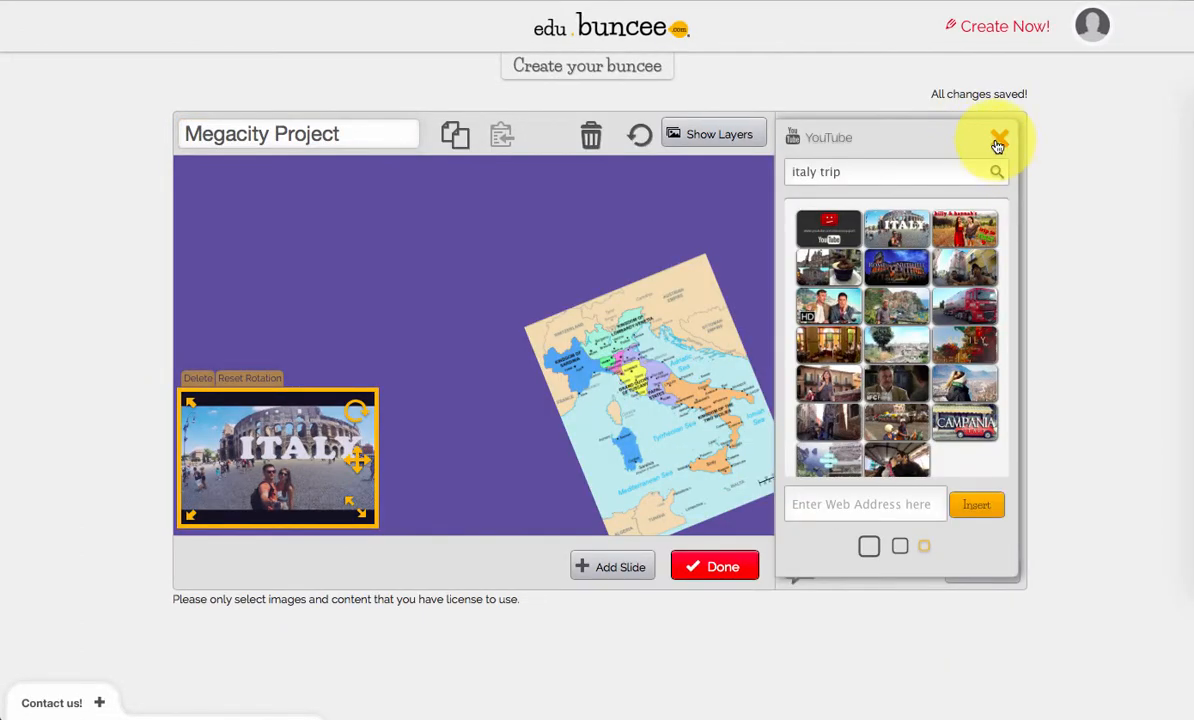
Step: Close the YouTube video search and add a text box reading "Here is my trip to Italy."
click(998, 137)
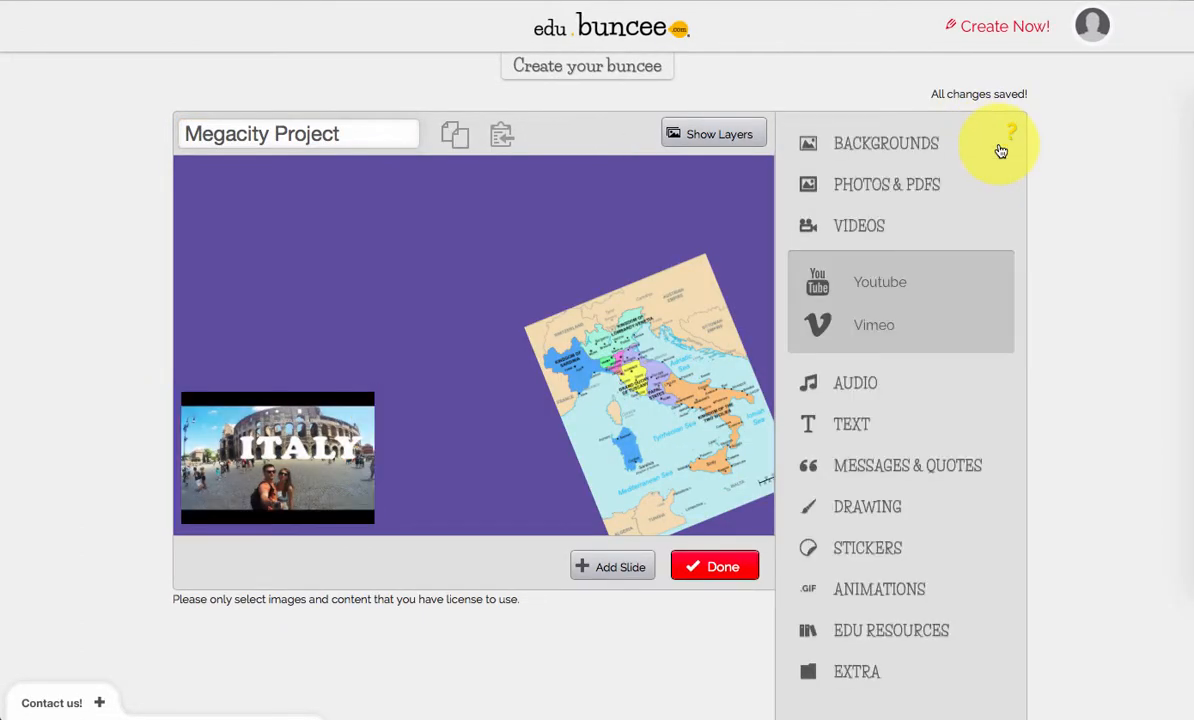
click(855, 226)
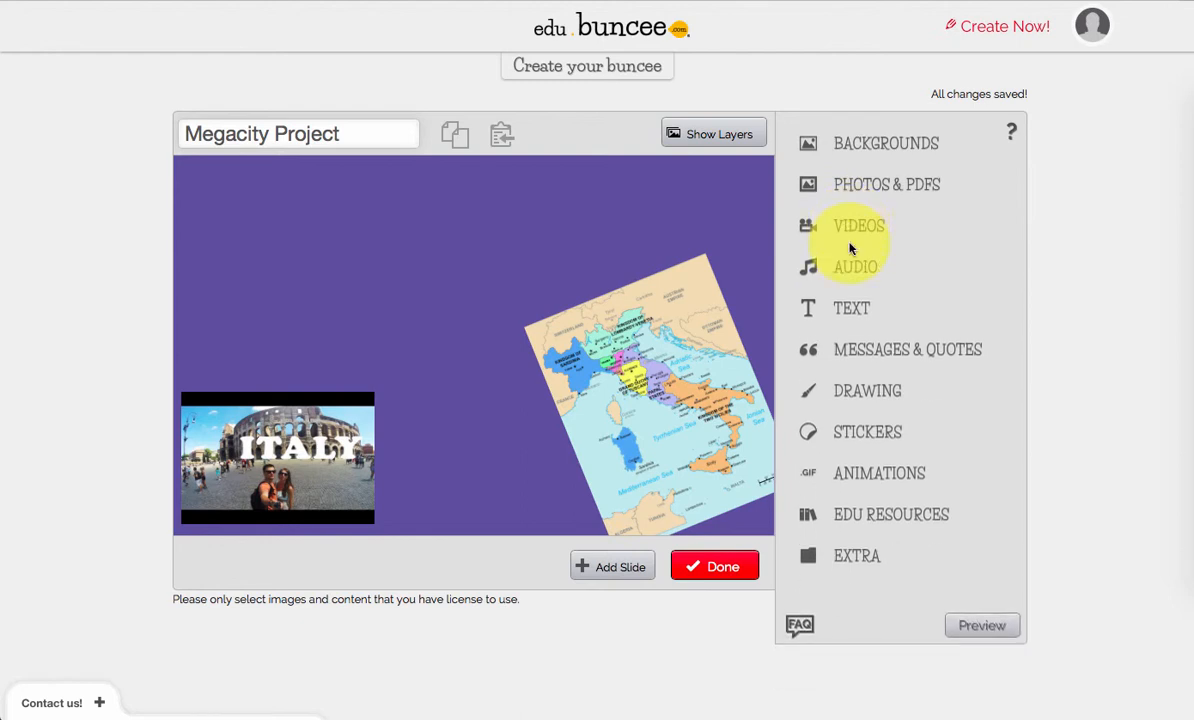
click(851, 309)
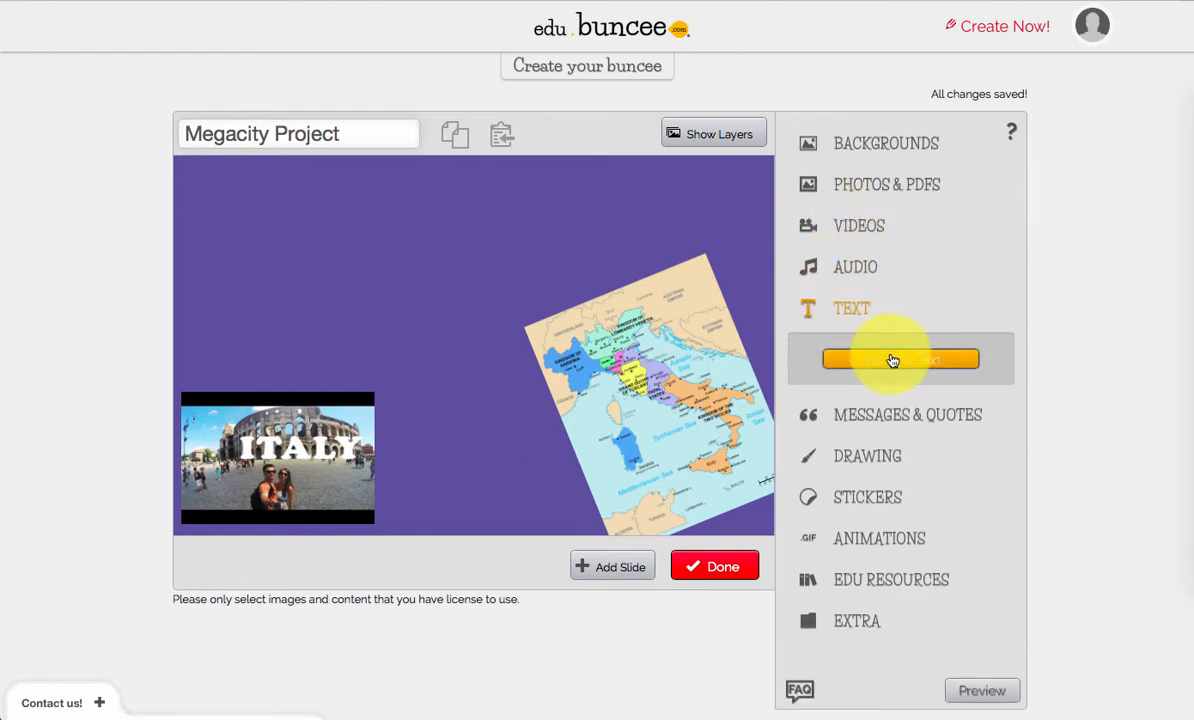
click(893, 360)
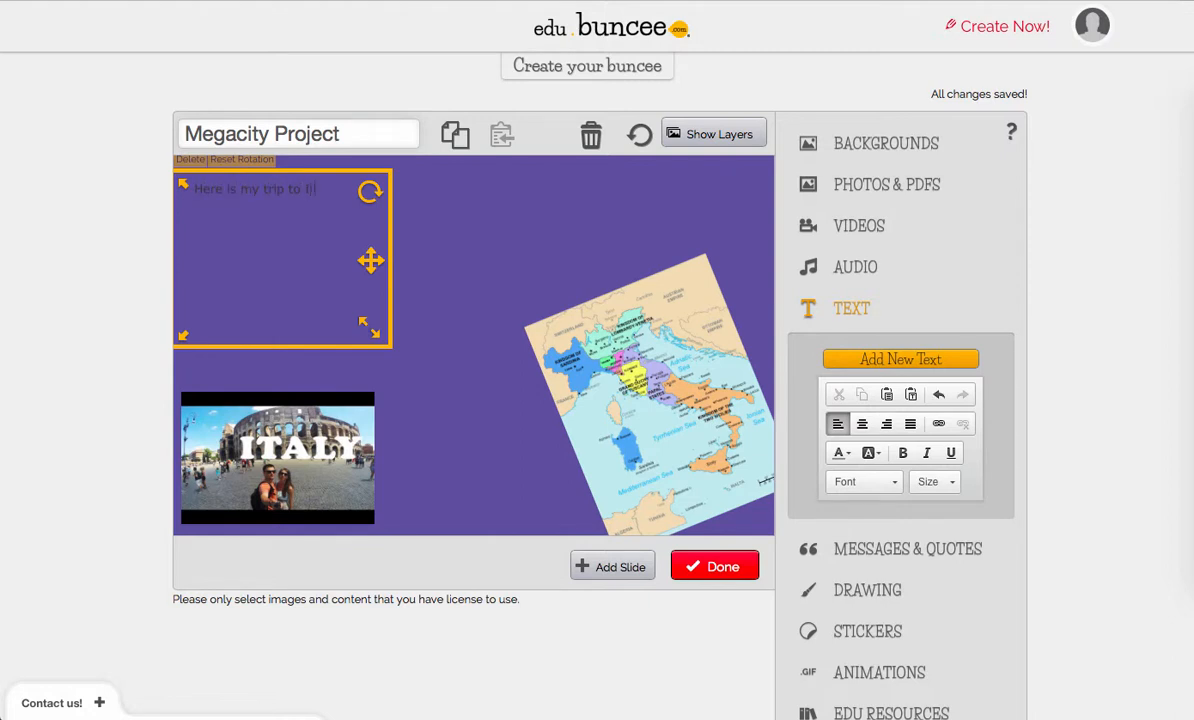
Step: Change the font of the whole trip sentence to Dancing Script
key(ctrl+a)
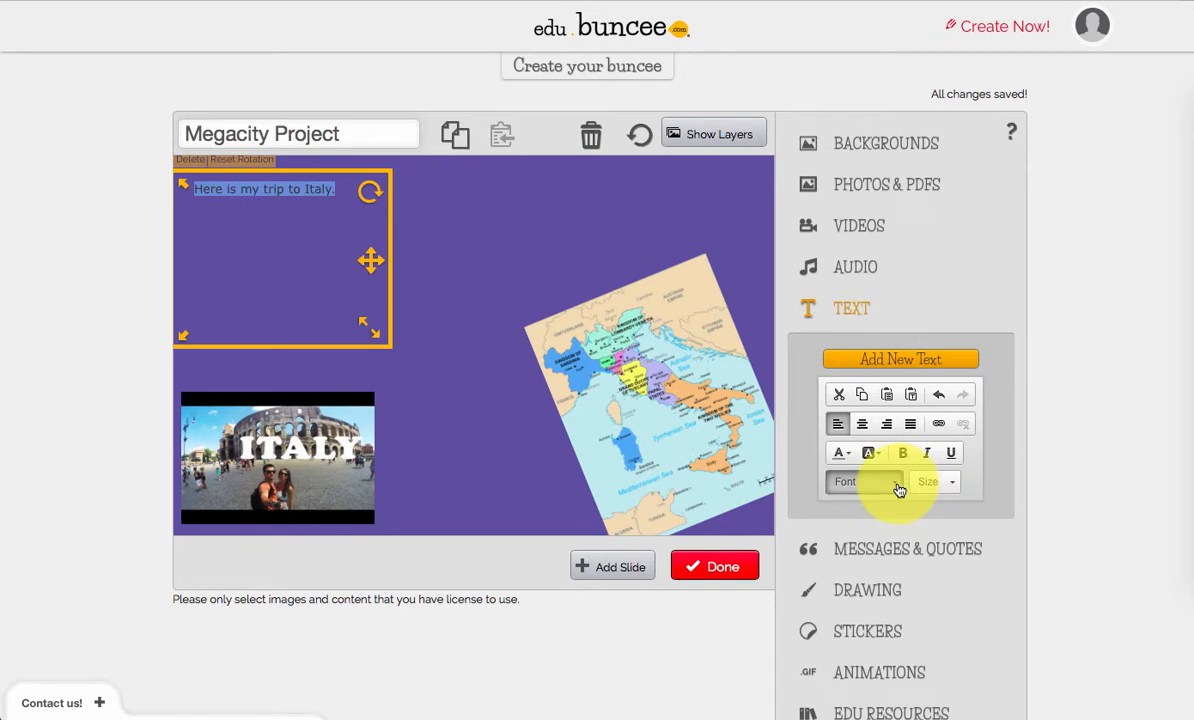
click(899, 489)
scroll(901, 602, down, 2)
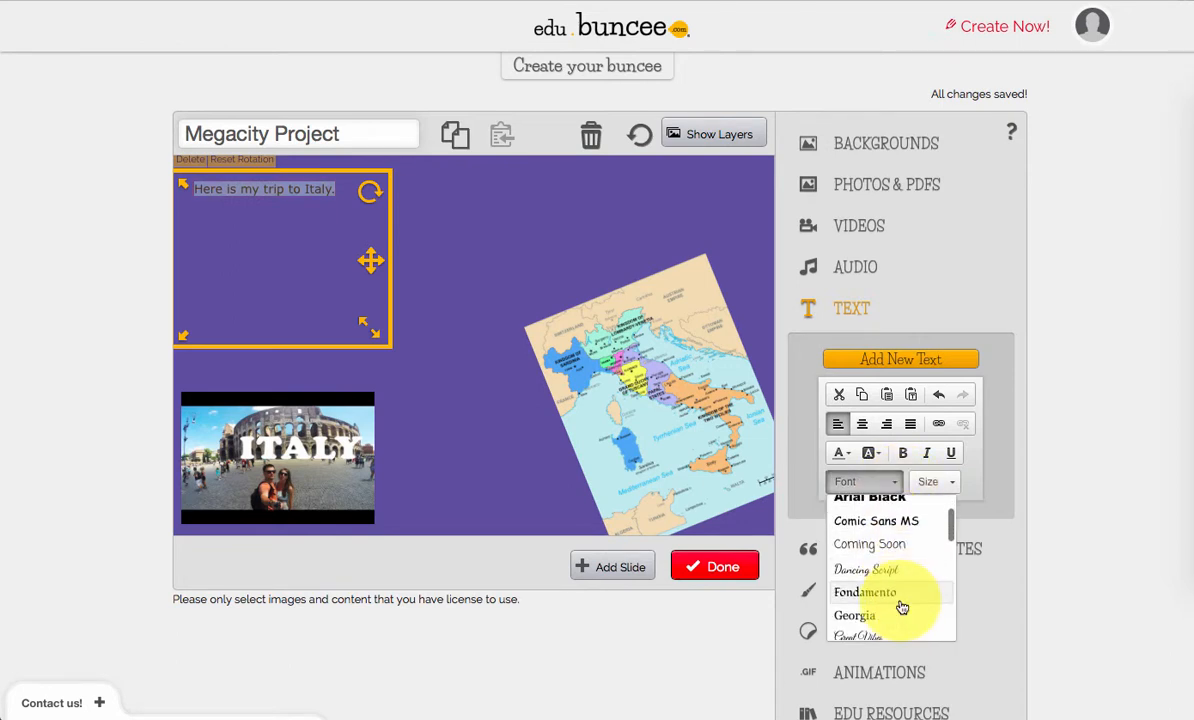
click(895, 567)
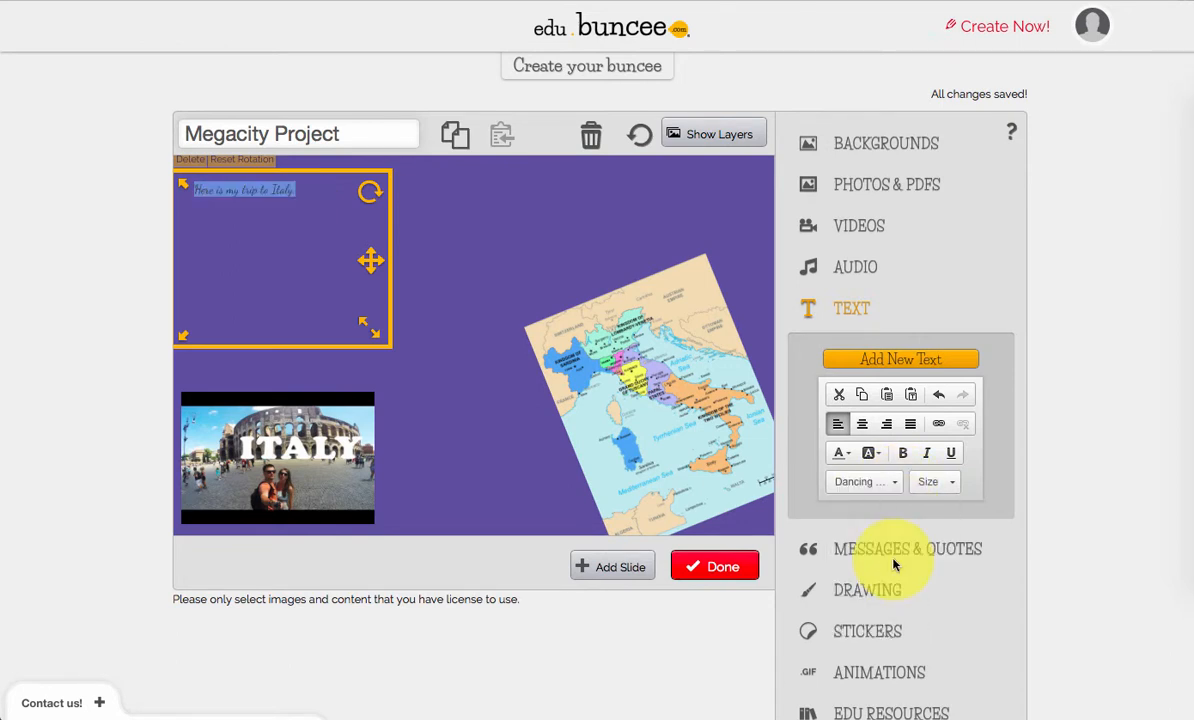
Step: Set the trip sentence's size to 48 and widen its text box so it fits on one line
click(952, 483)
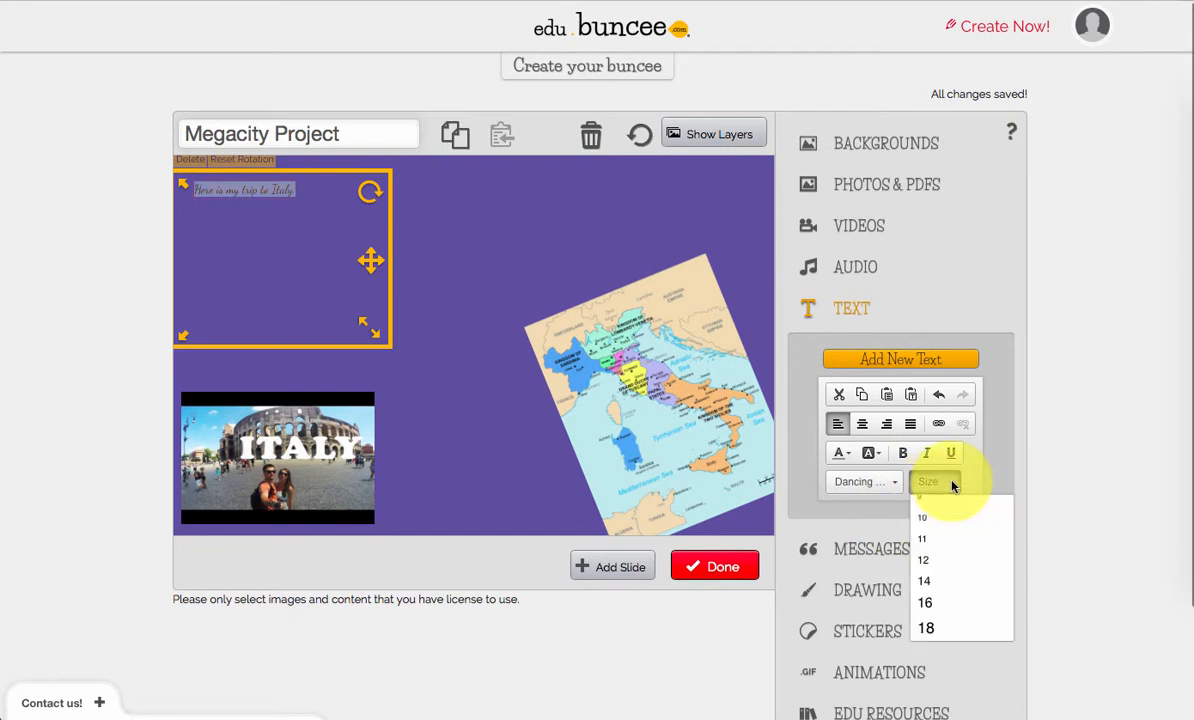
scroll(965, 613, down, 3)
scroll(965, 614, down, 1)
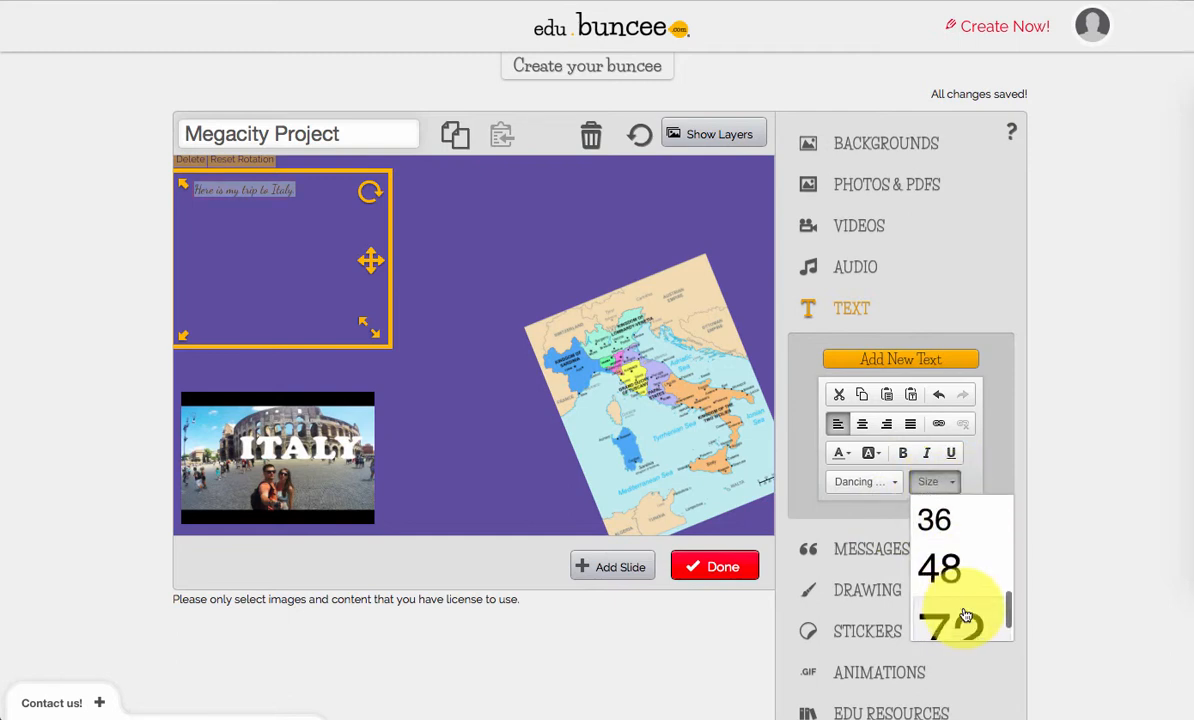
click(973, 568)
drag(383, 320, 603, 240)
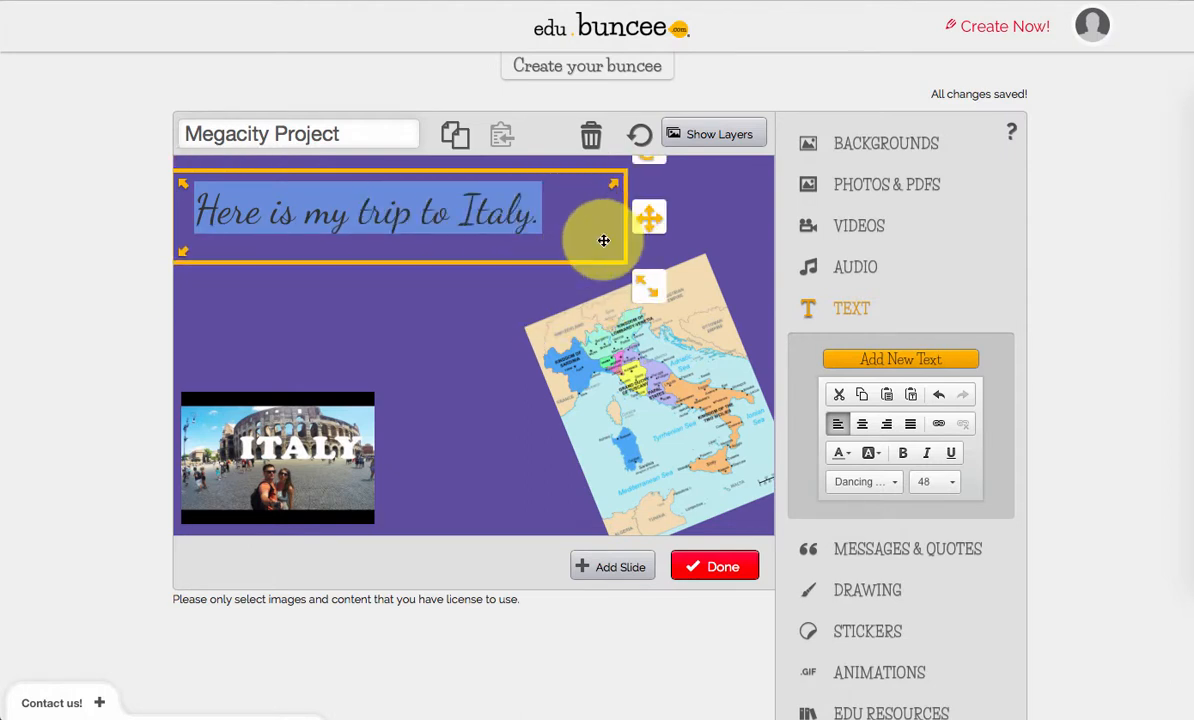
click(693, 201)
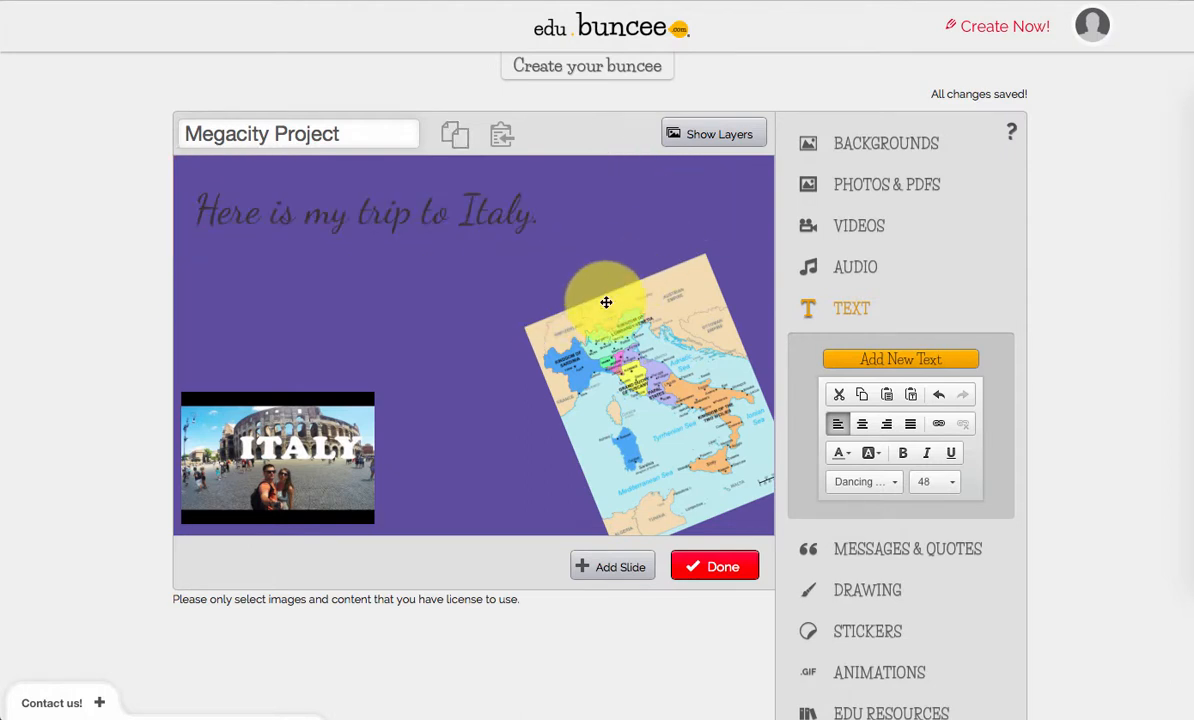
Step: Move the Italy map over the end of the trip sentence and send the text layer behind everything
drag(620, 346, 588, 240)
click(693, 252)
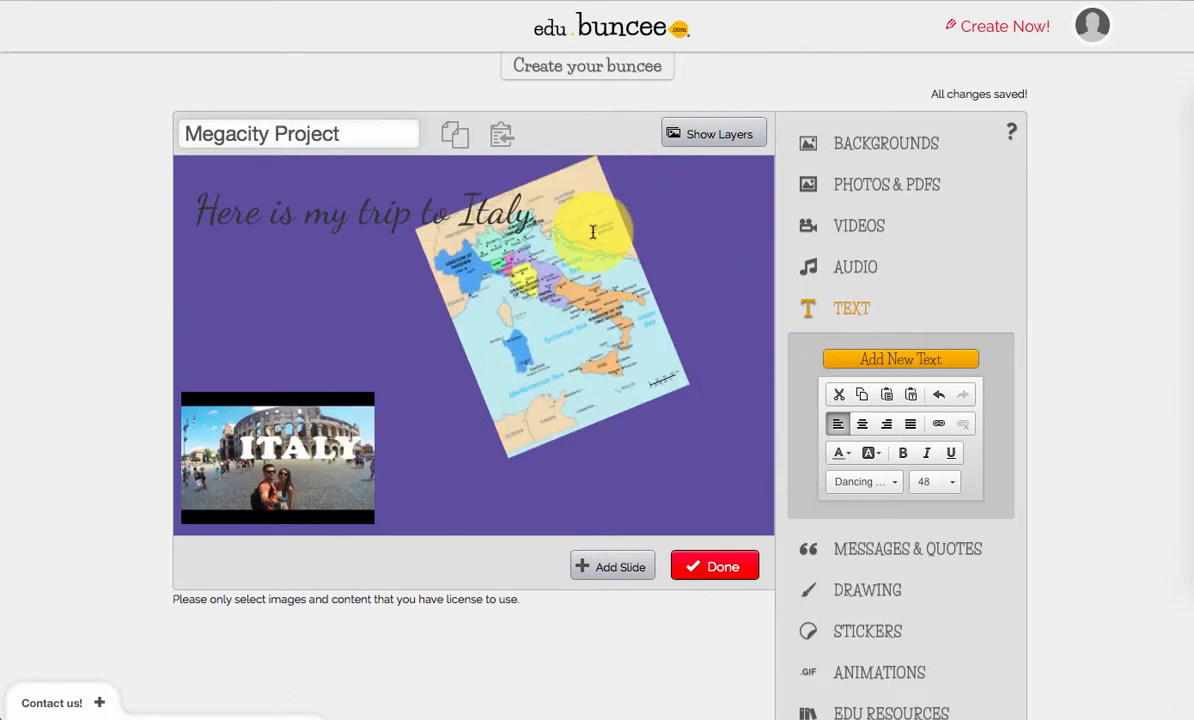
click(711, 140)
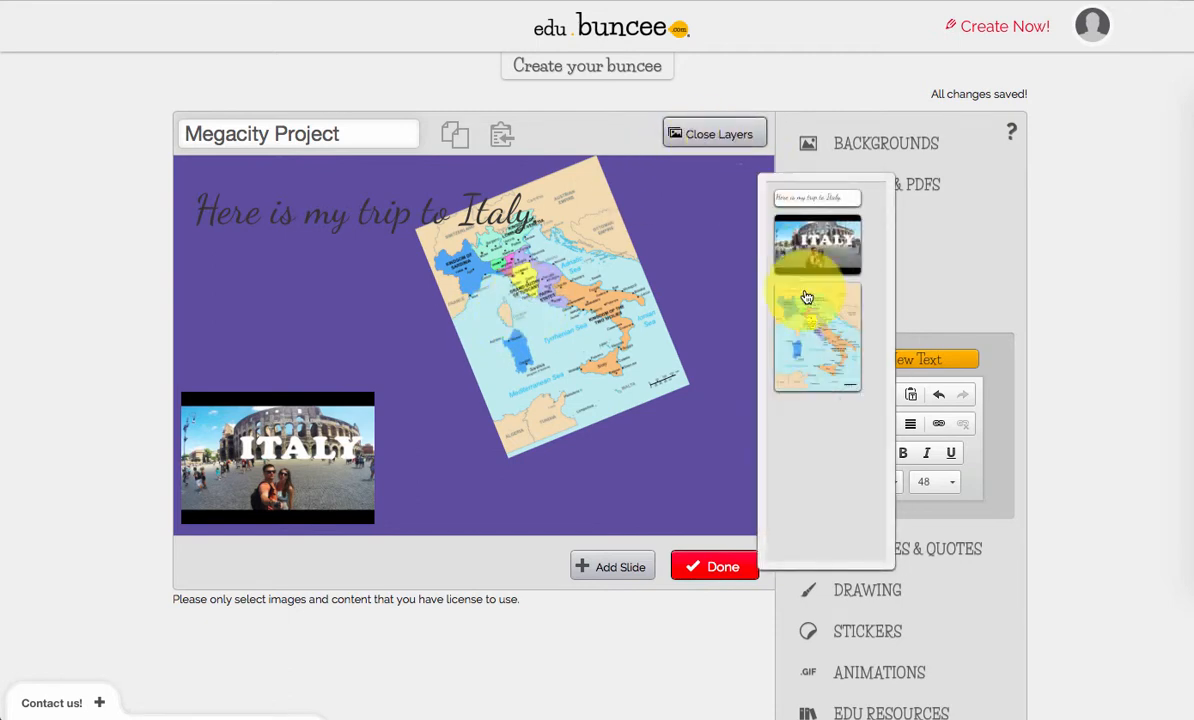
click(828, 207)
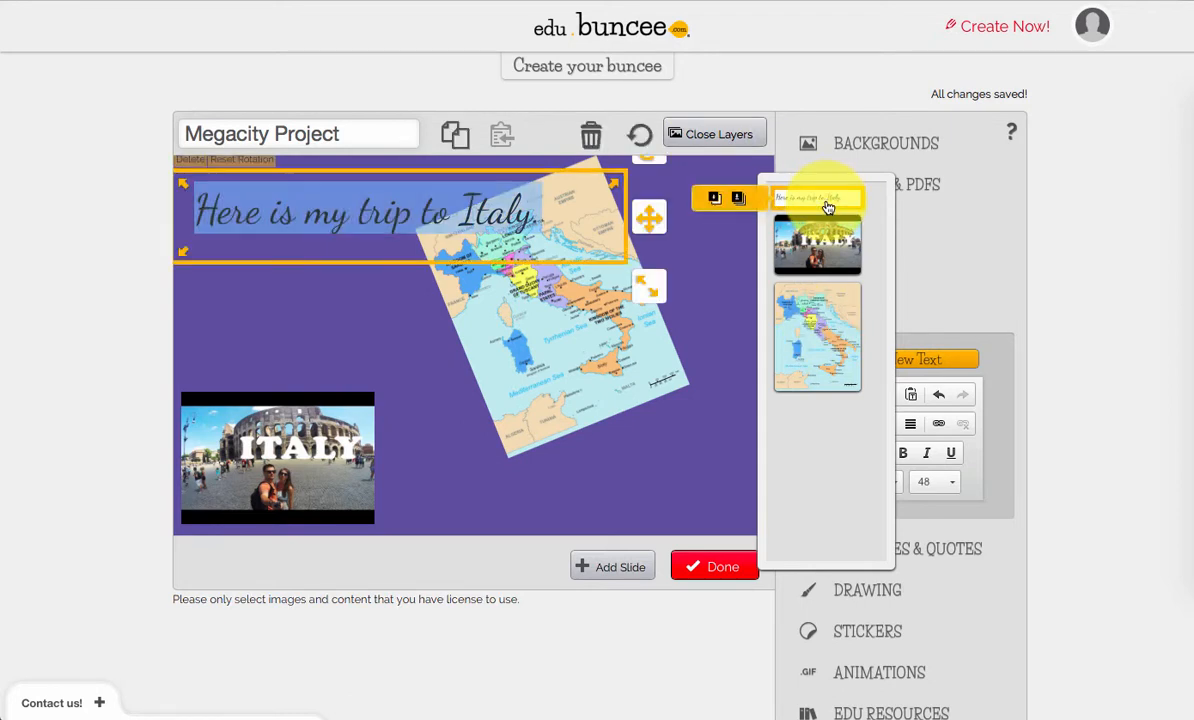
click(739, 198)
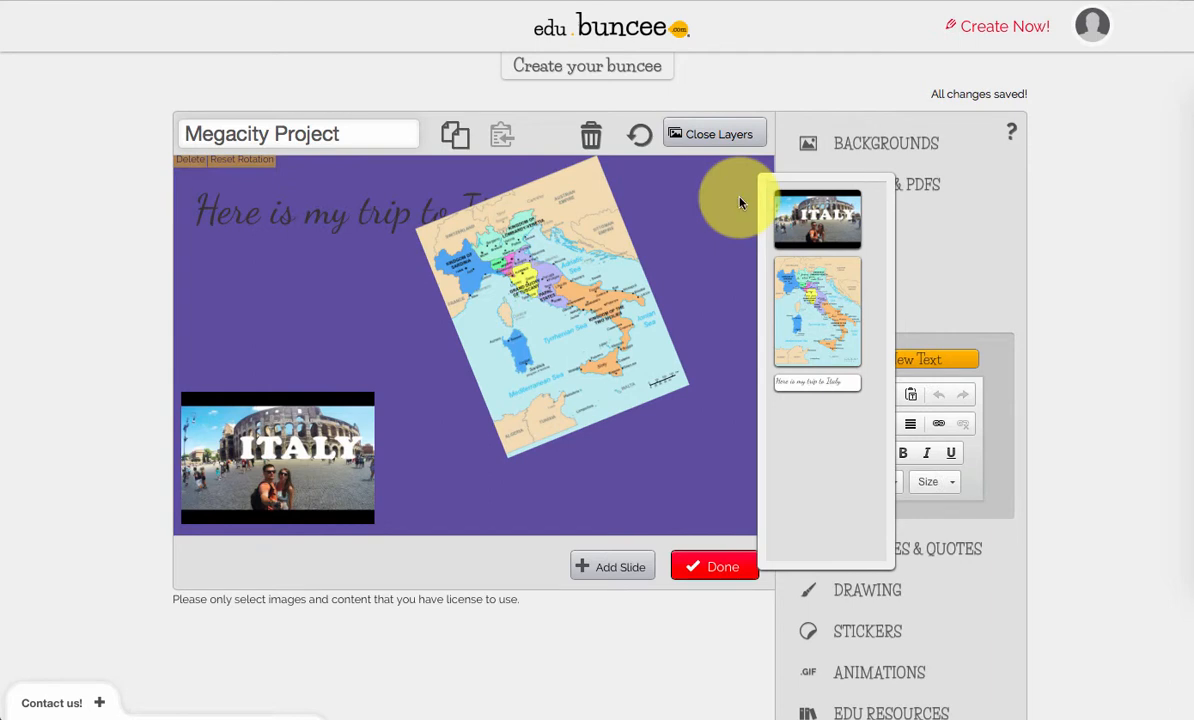
Step: Bring the text layer back to the front and return the Italy map to the slide's lower-right corner
click(816, 386)
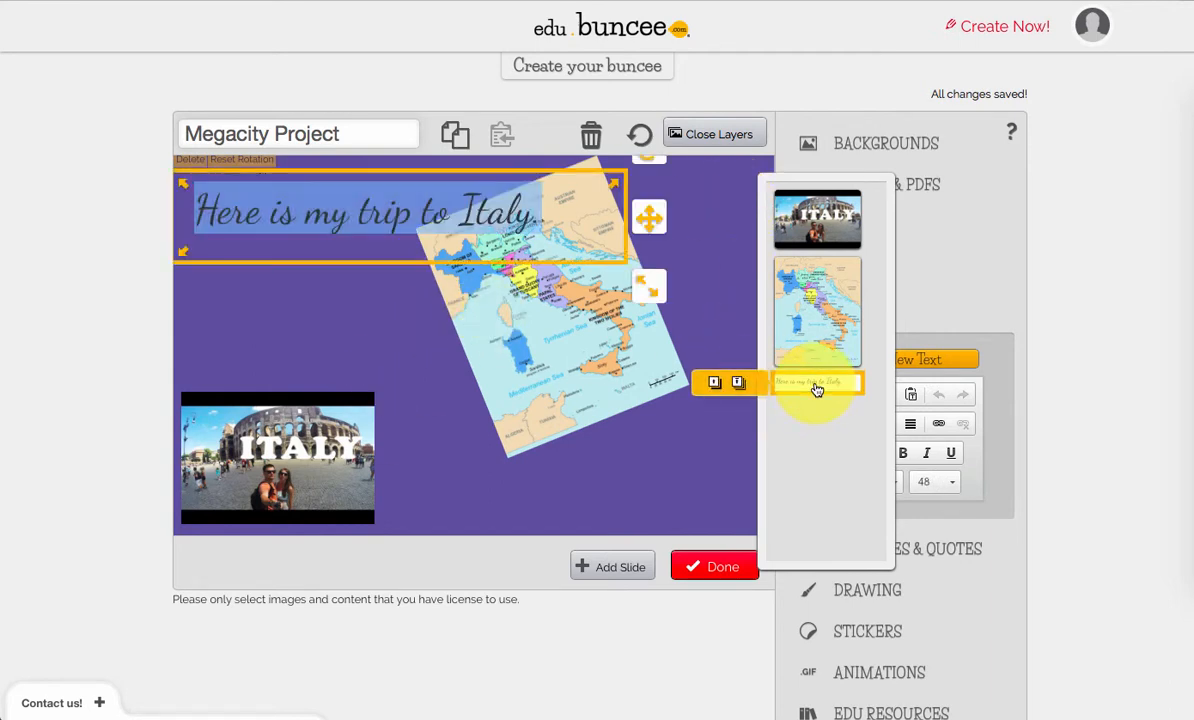
click(738, 387)
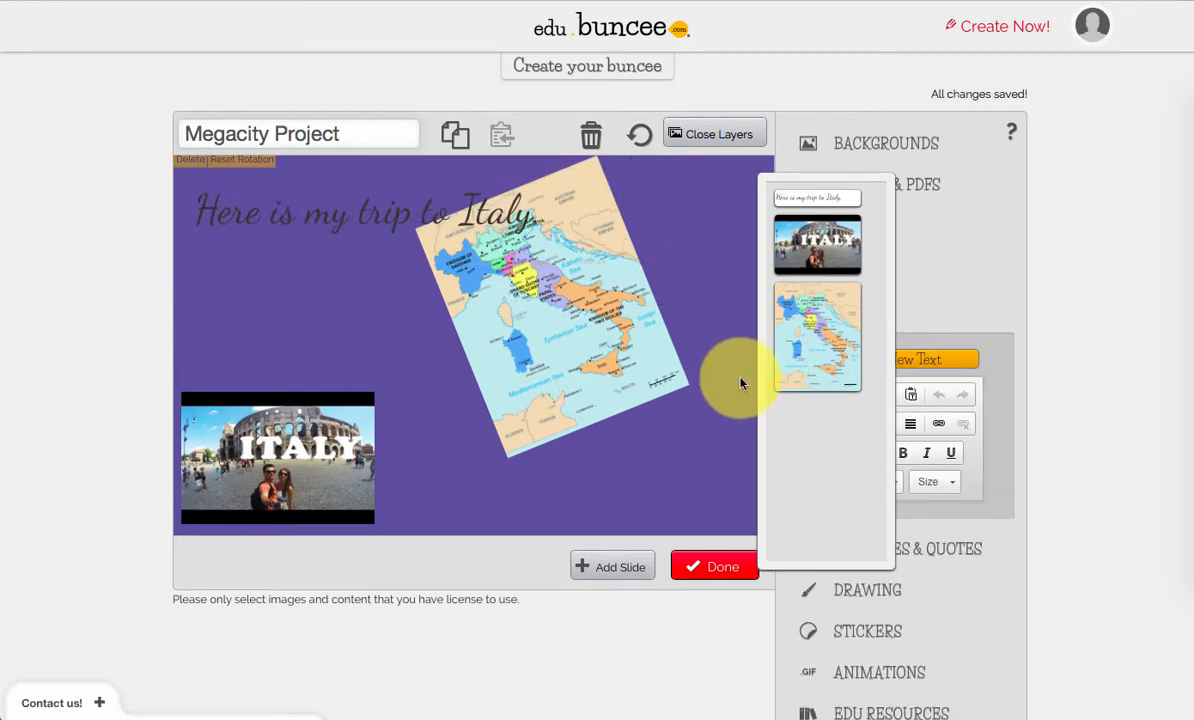
click(720, 134)
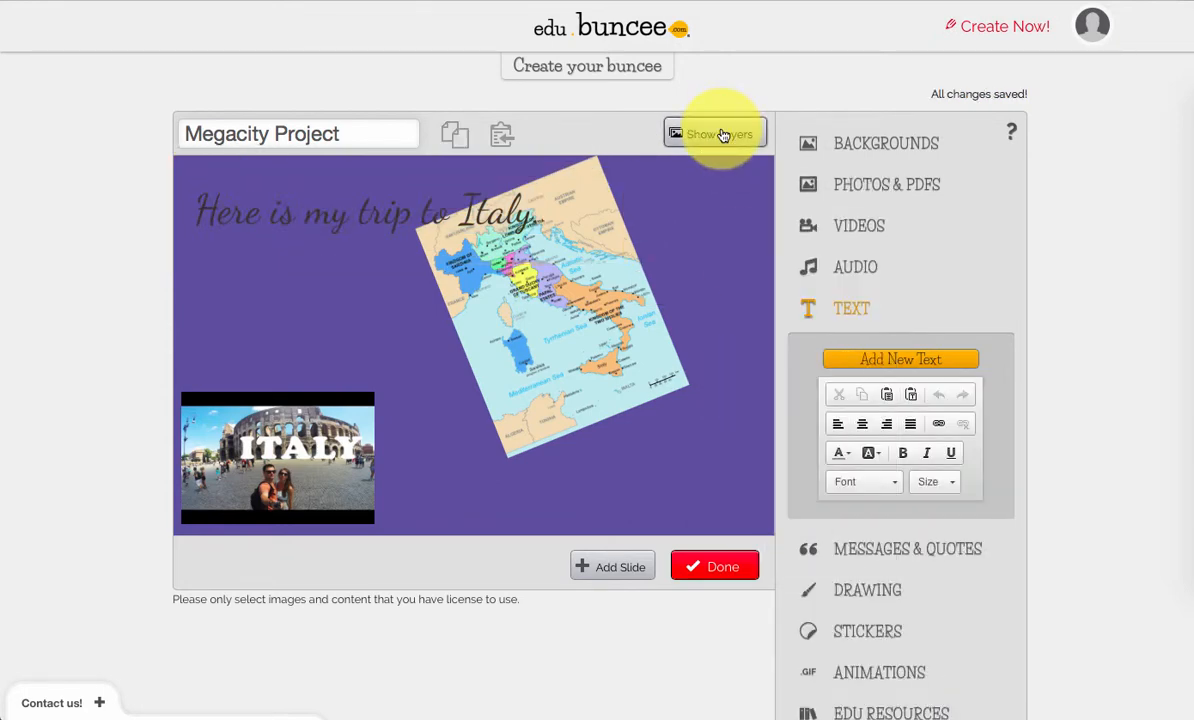
drag(597, 336, 688, 440)
Step: Browse the ready-made messages and quotes, including the Well Wishes, Congratulatory, Appreciative and Holidays categories
click(858, 316)
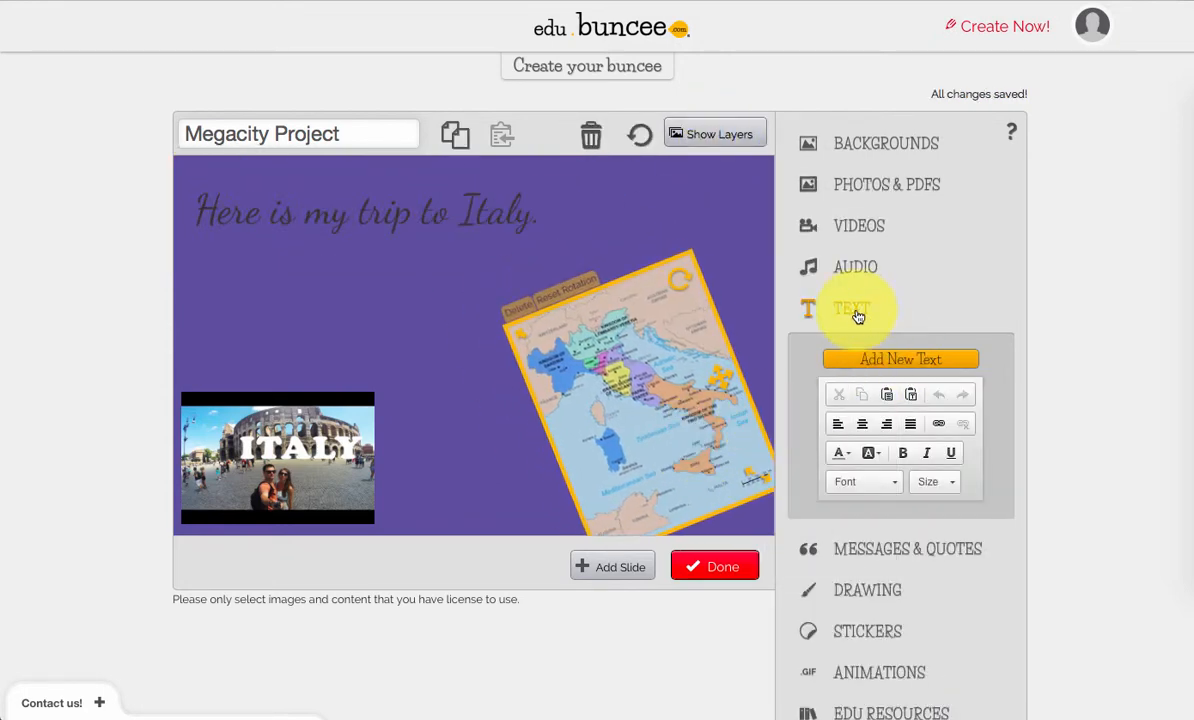
click(910, 347)
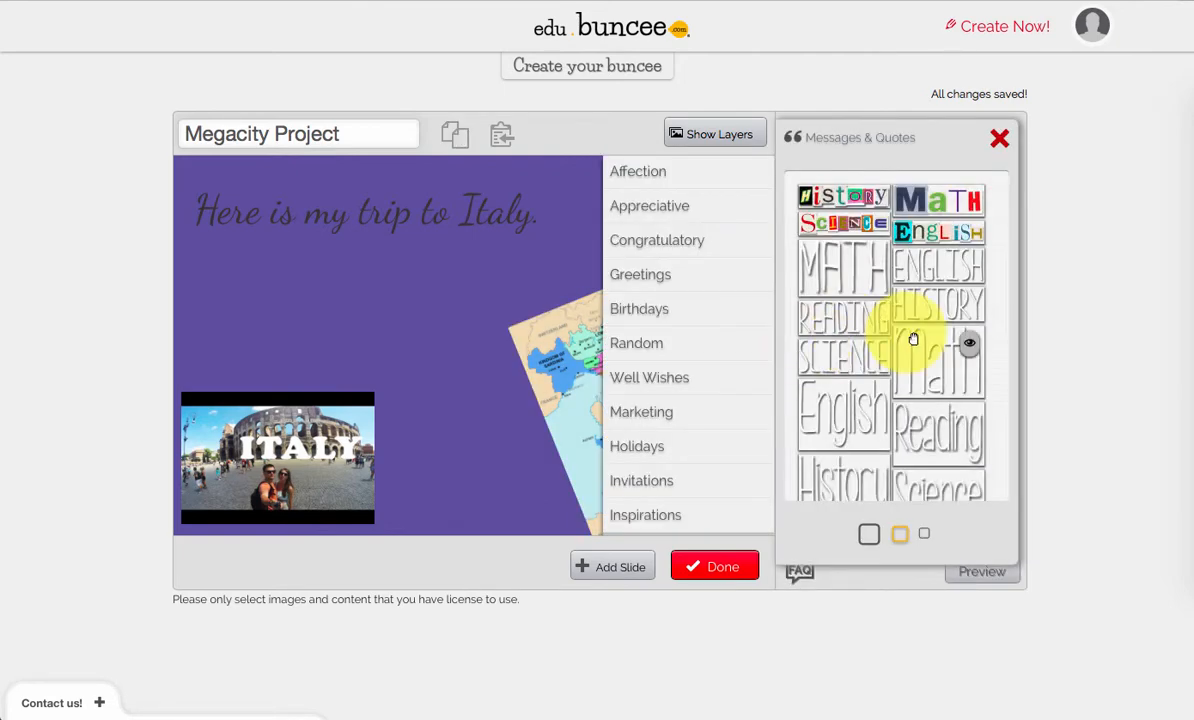
scroll(905, 360, down, 5)
click(690, 385)
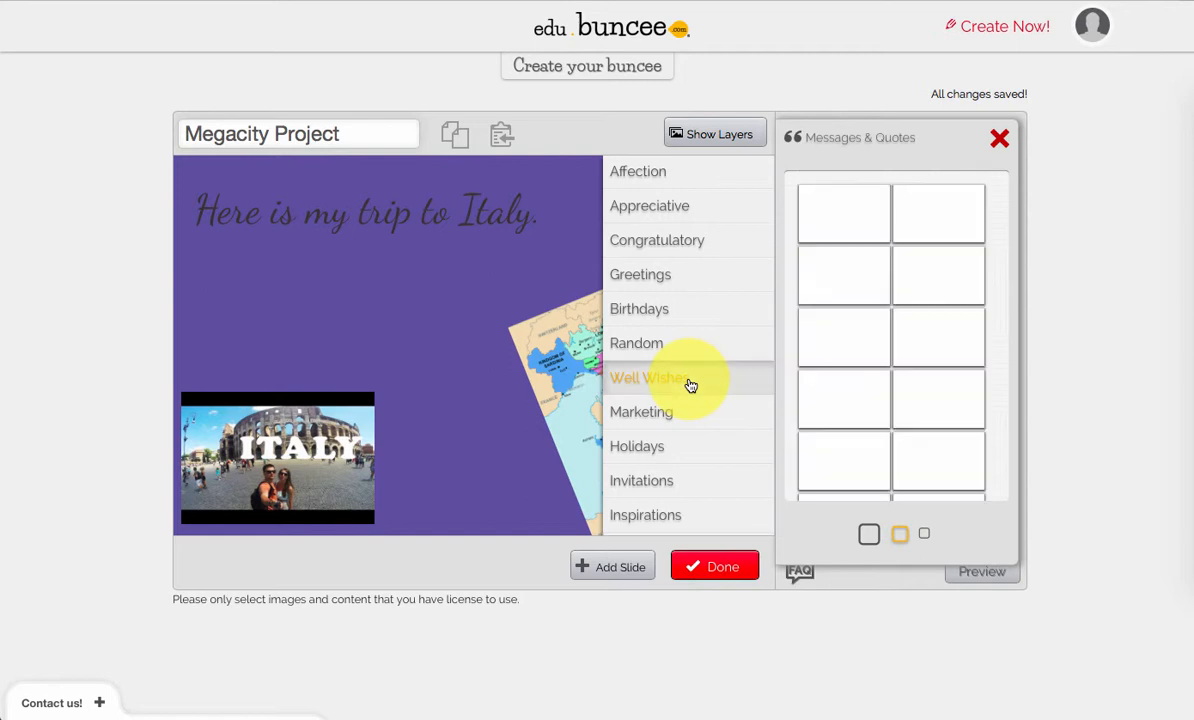
click(664, 244)
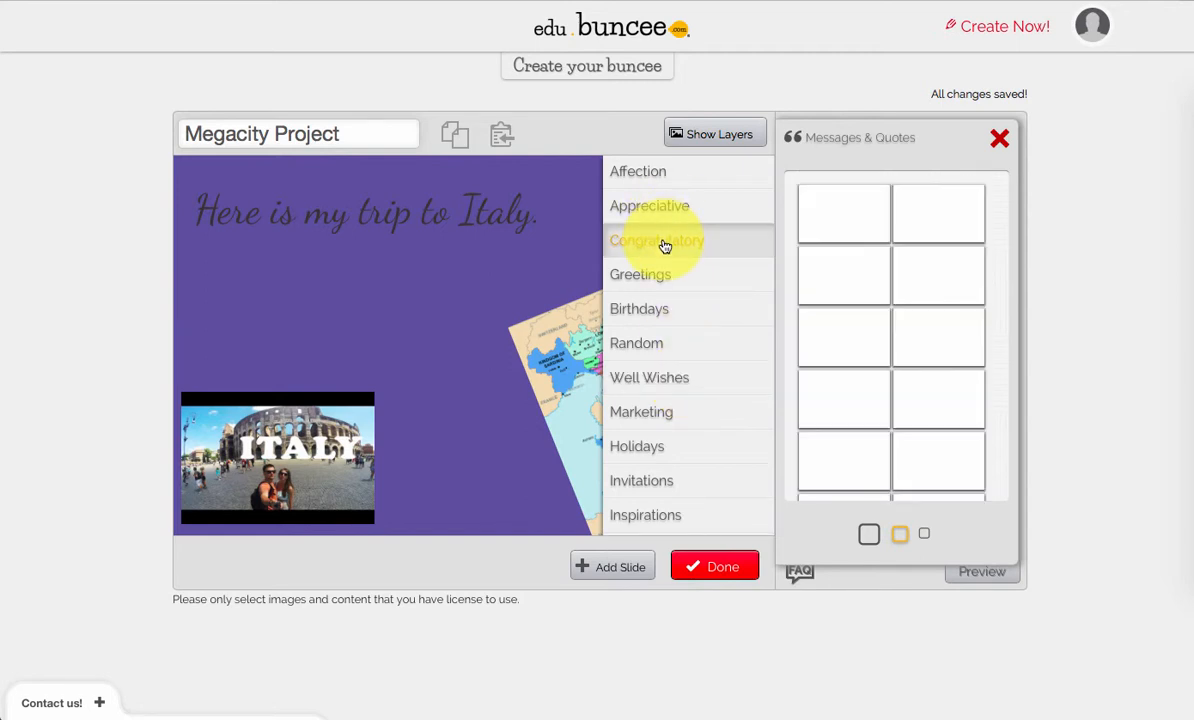
click(677, 237)
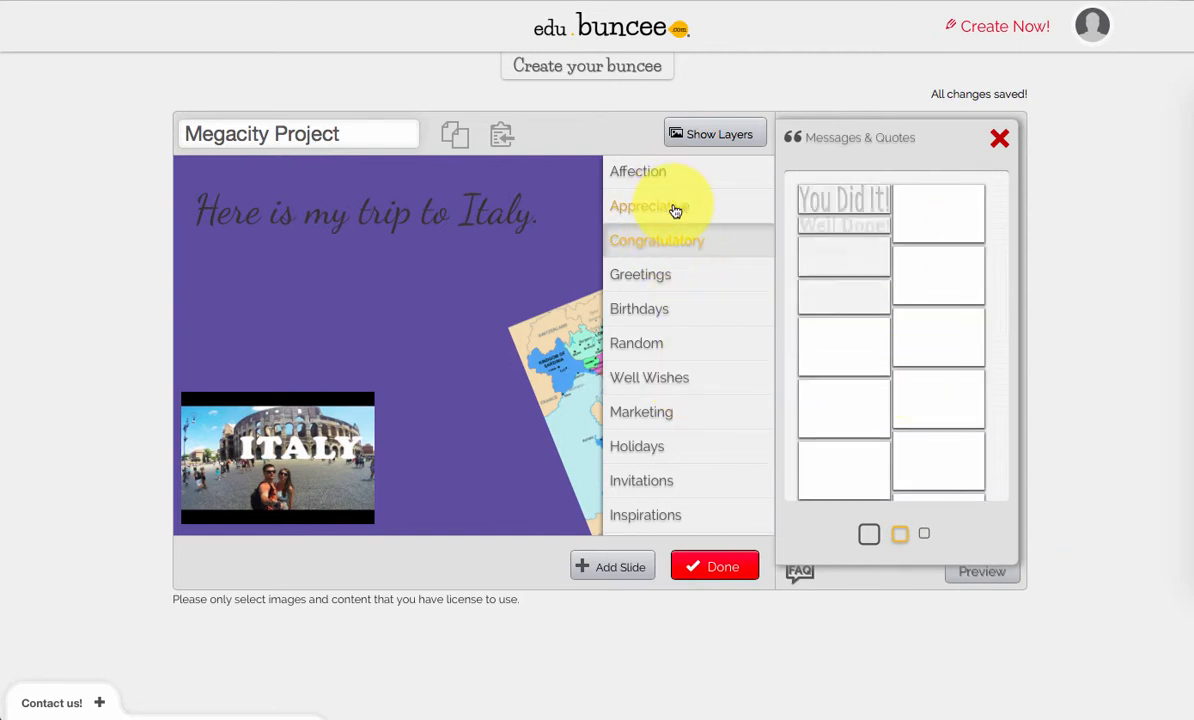
click(675, 207)
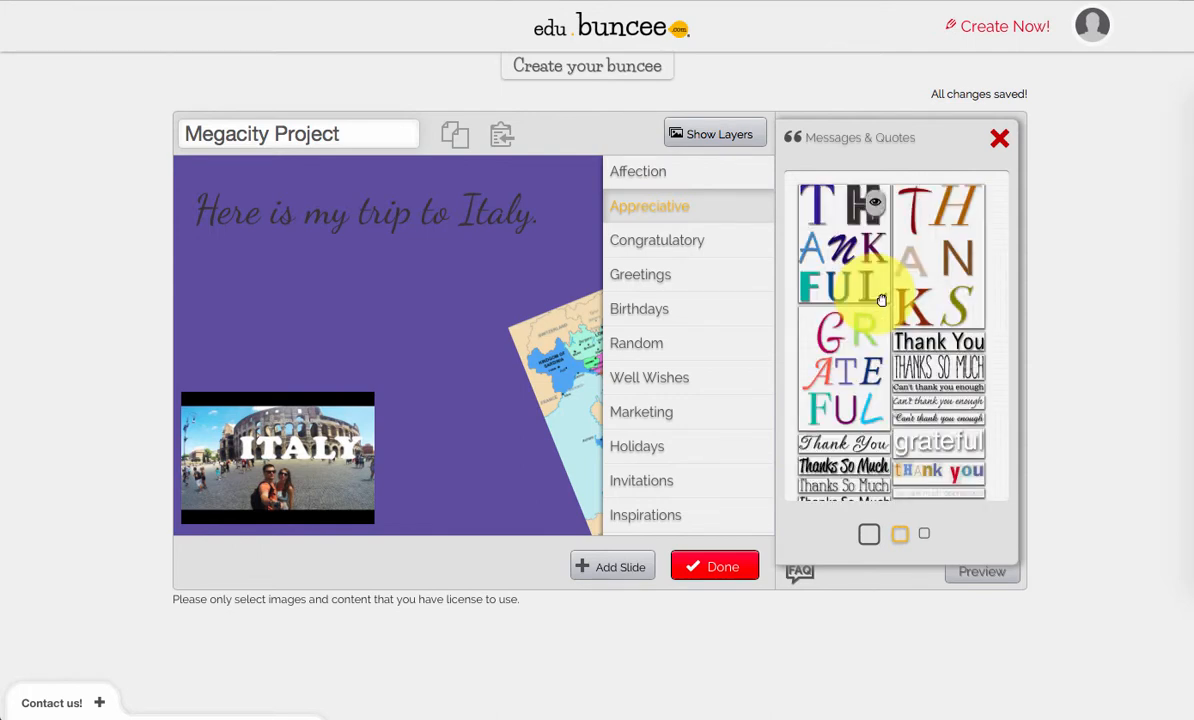
scroll(953, 390, down, 2)
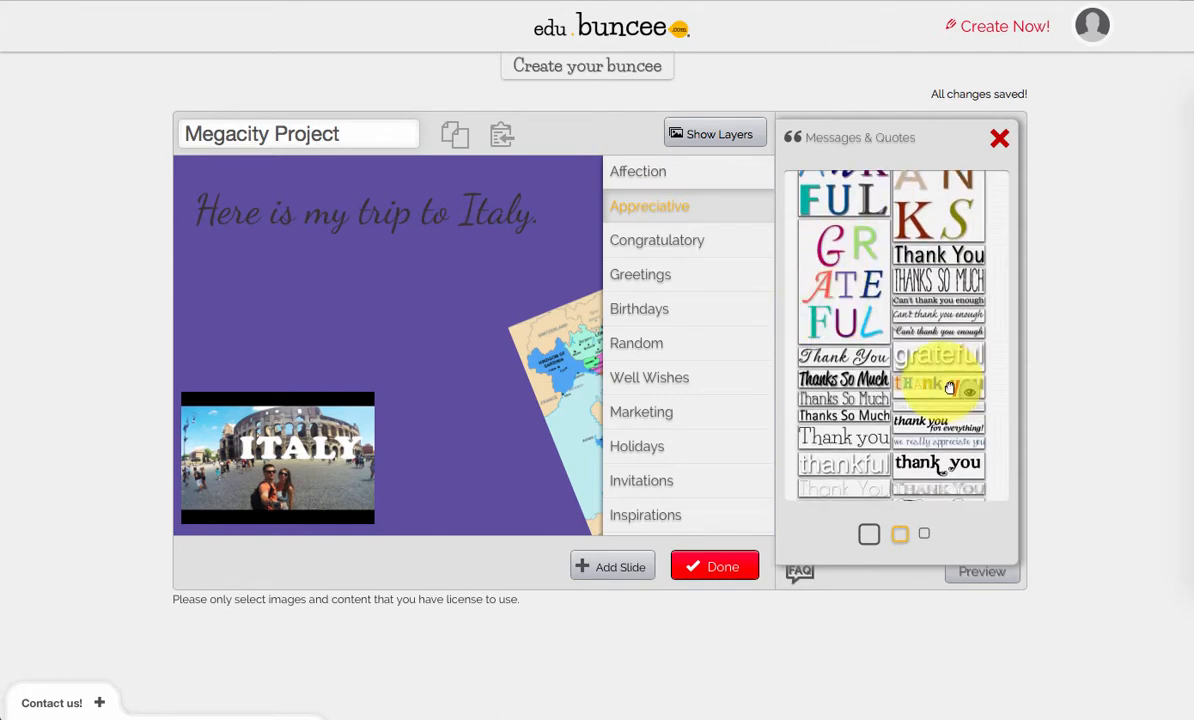
scroll(800, 405, down, 3)
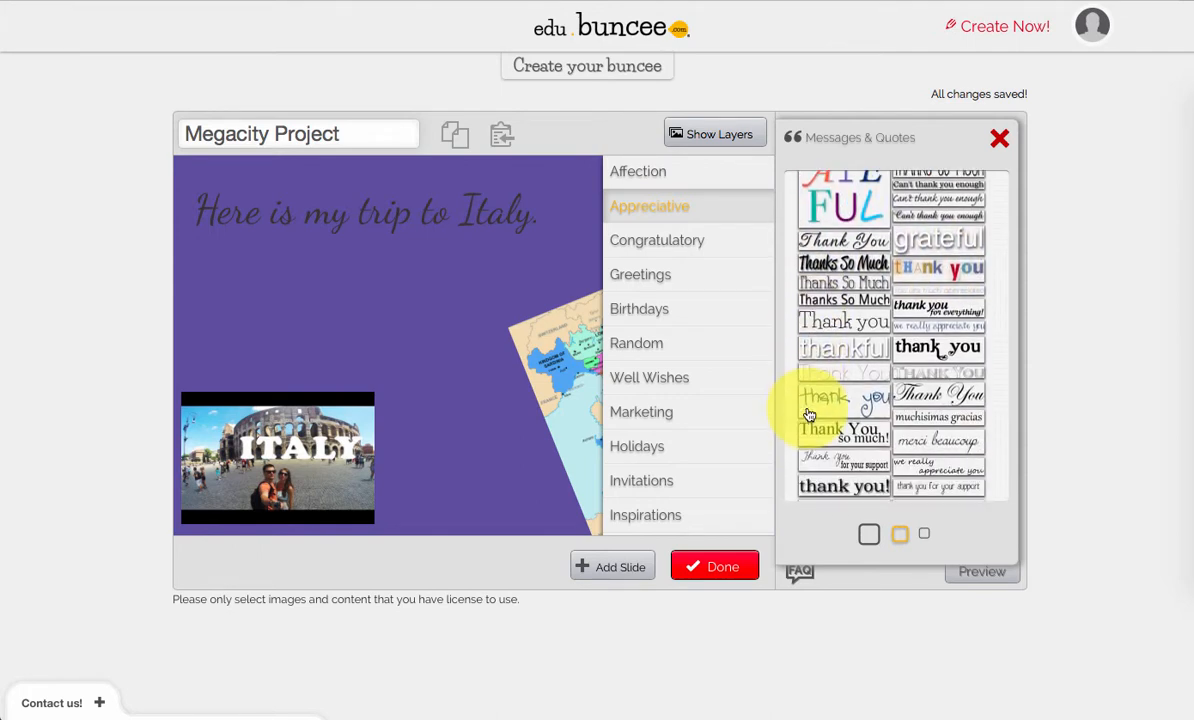
click(682, 447)
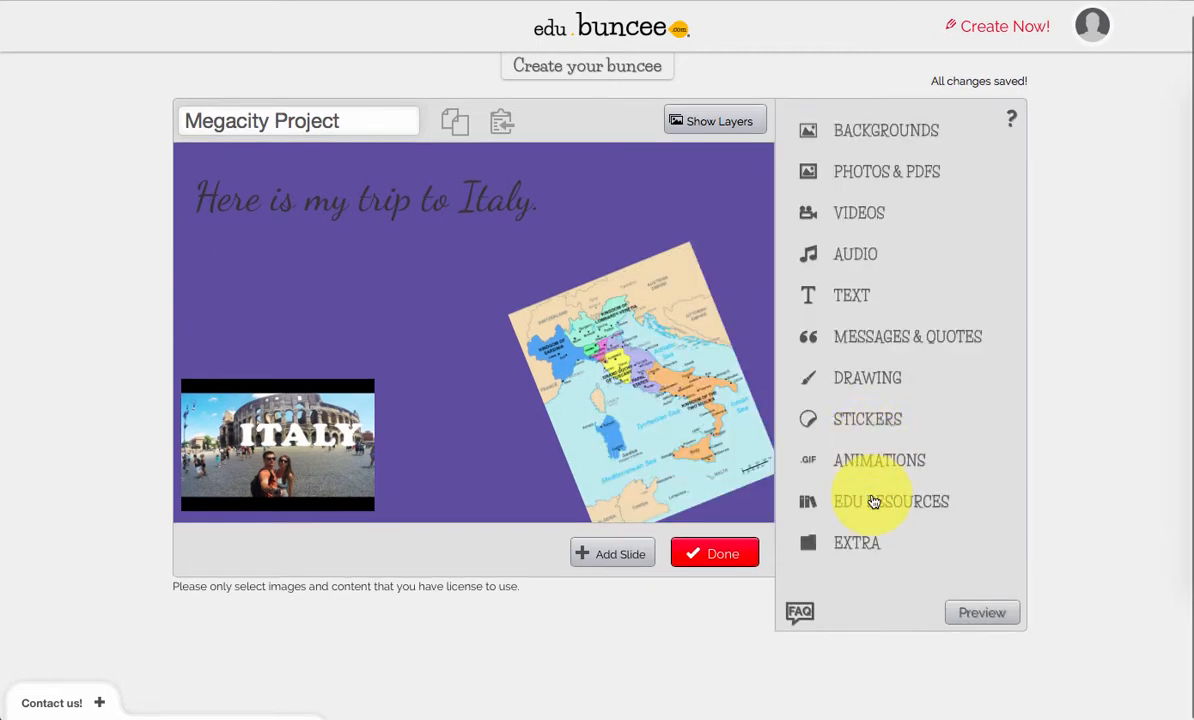
Step: Add the blue radial dotted animation from the Imagination category to the slide, above the Italy video
click(900, 463)
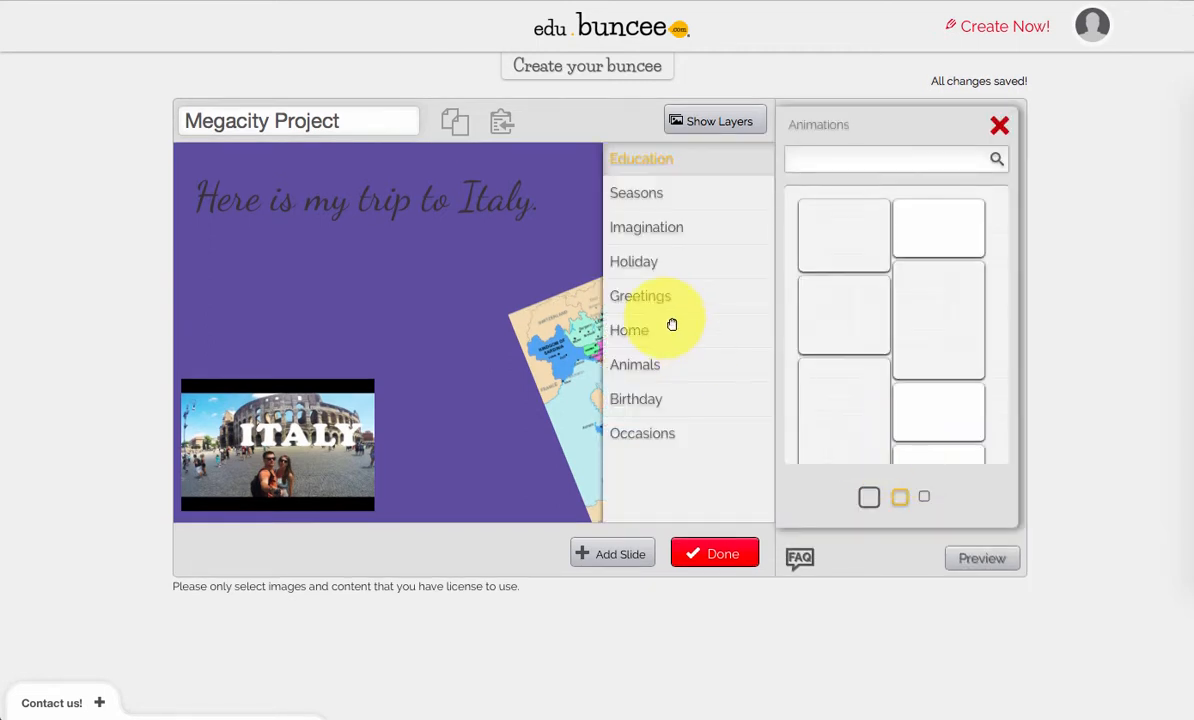
click(668, 325)
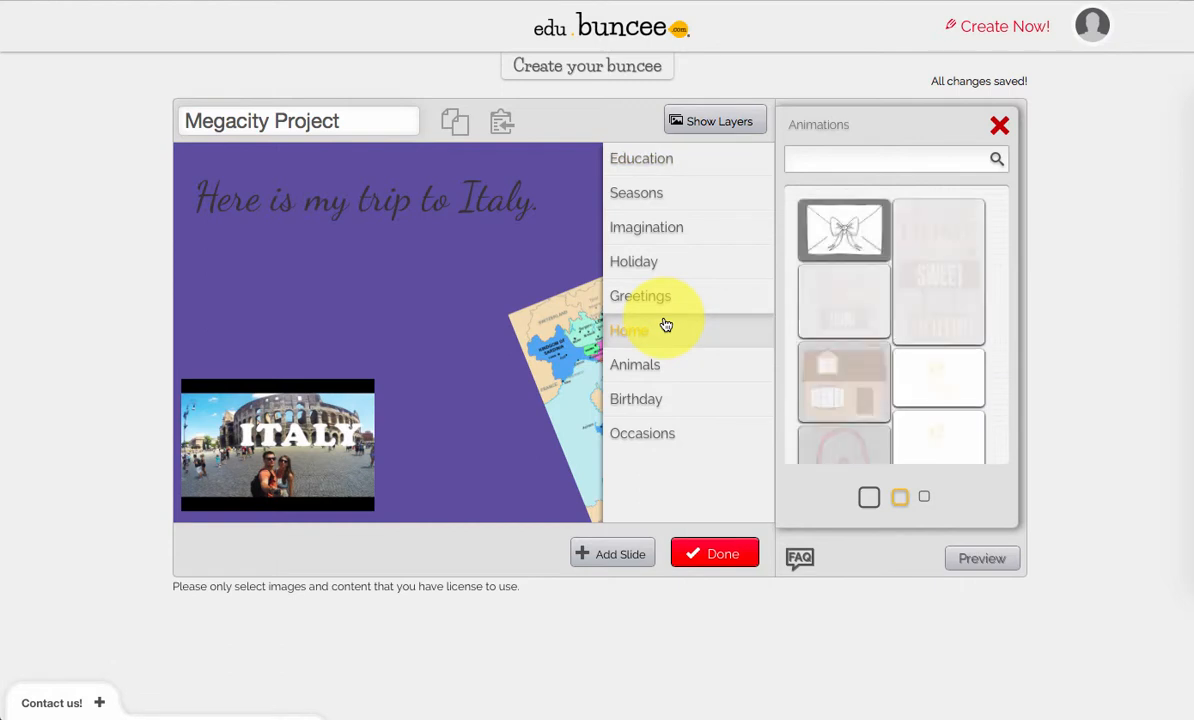
click(671, 260)
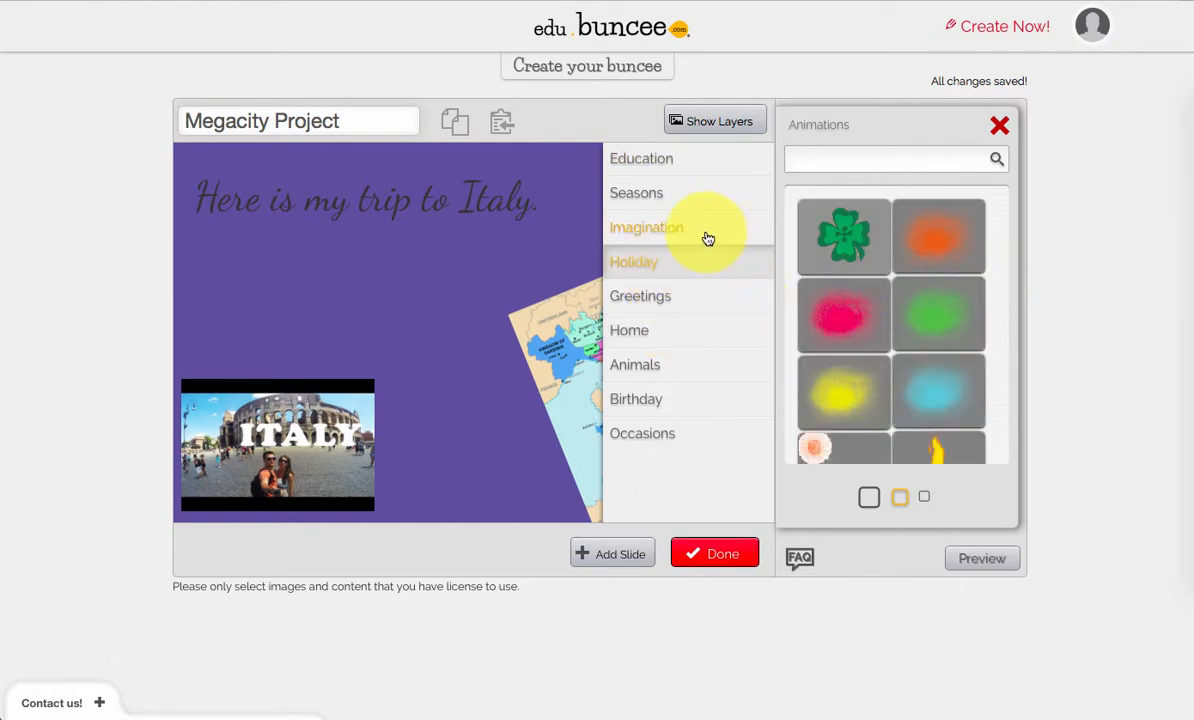
click(707, 238)
scroll(920, 384, down, 2)
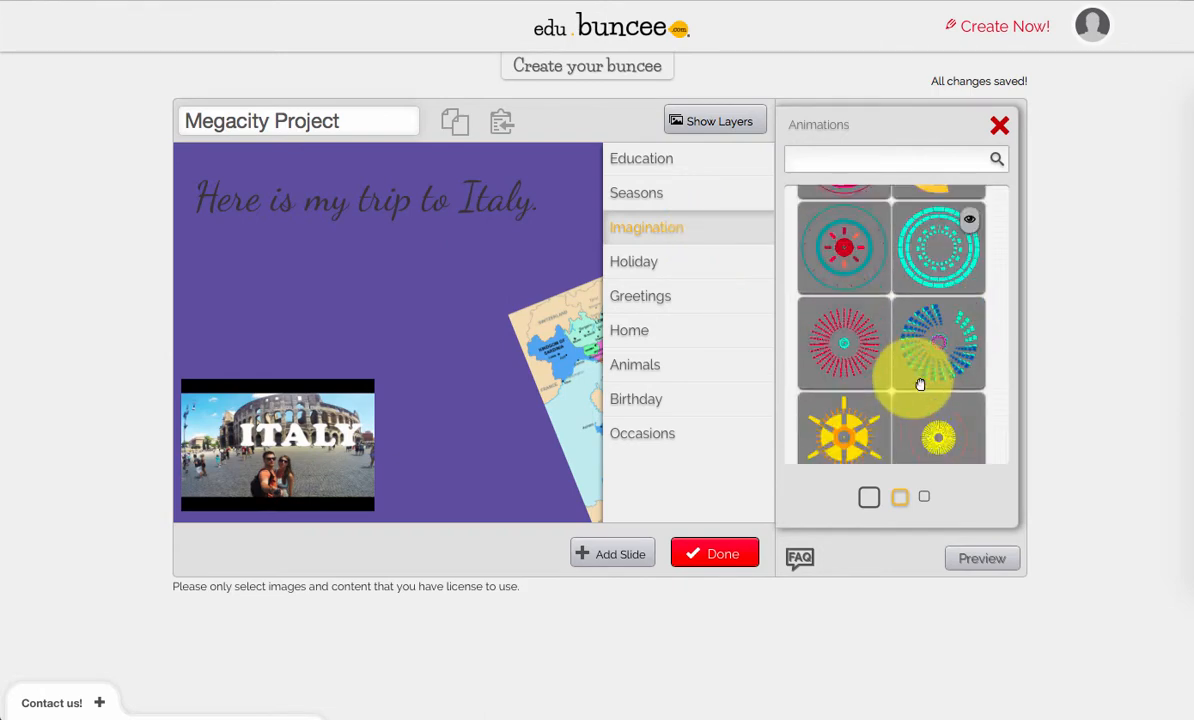
scroll(920, 384, down, 1)
drag(939, 313, 296, 296)
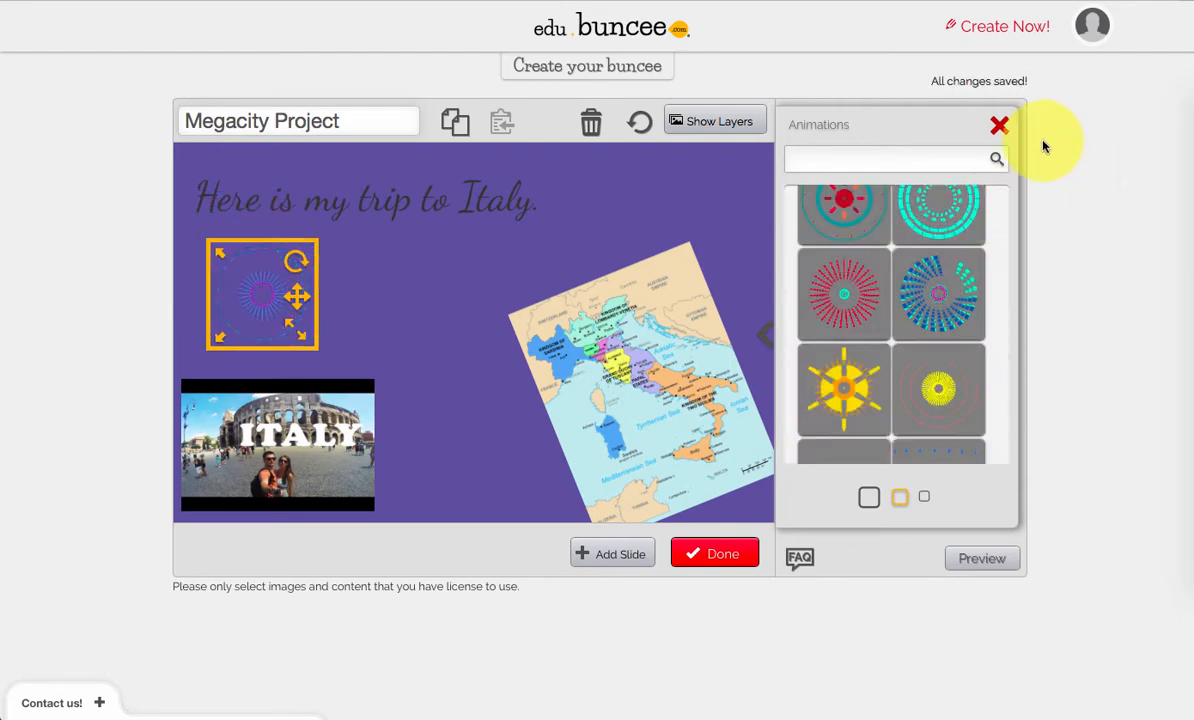
click(1002, 128)
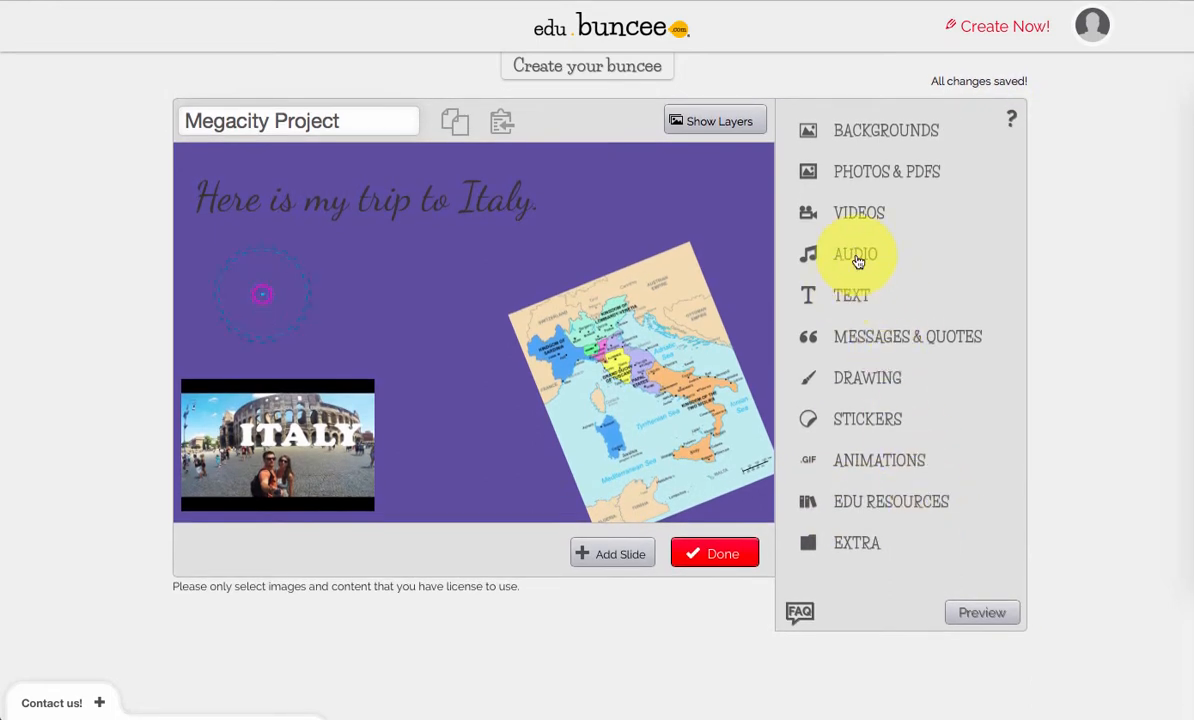
Step: Record an audio clip about 12 seconds long, allowing camera and microphone access
click(857, 257)
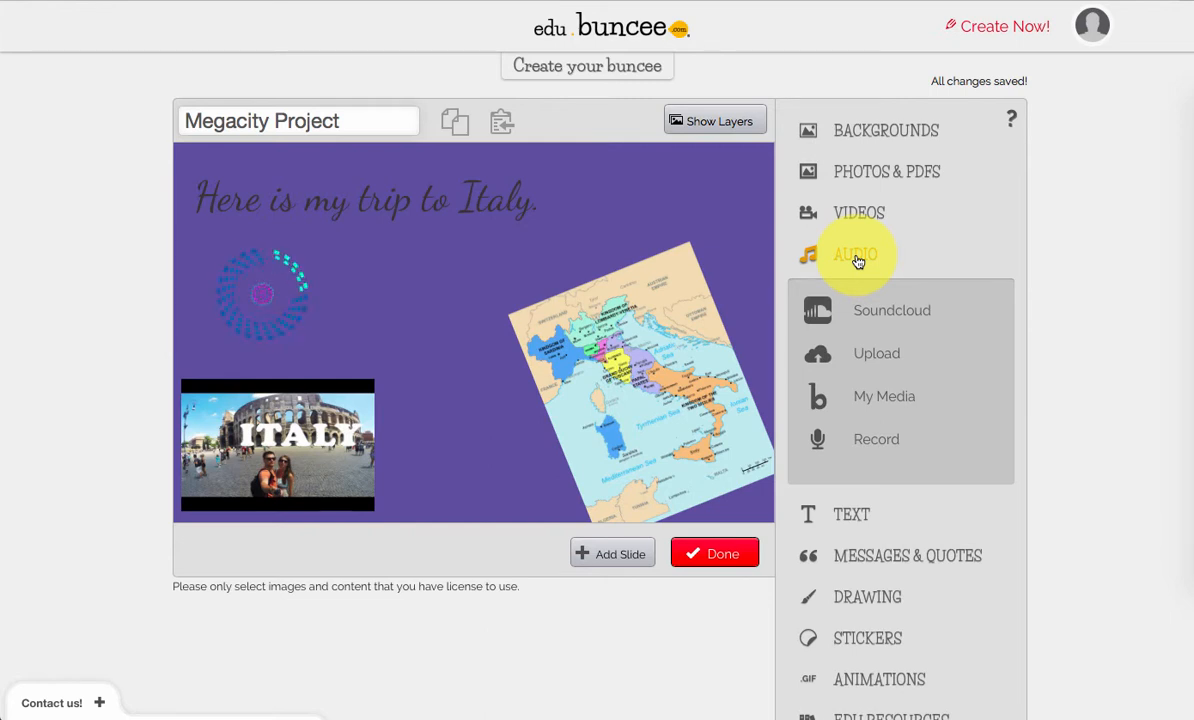
click(879, 448)
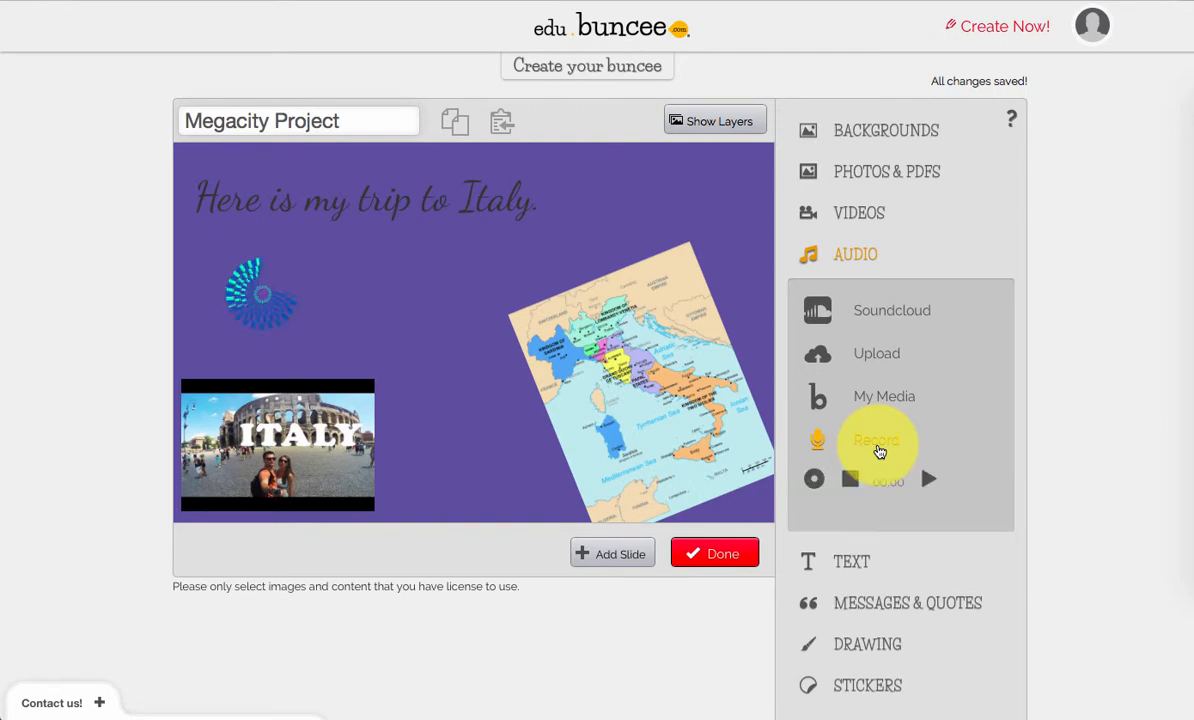
click(814, 482)
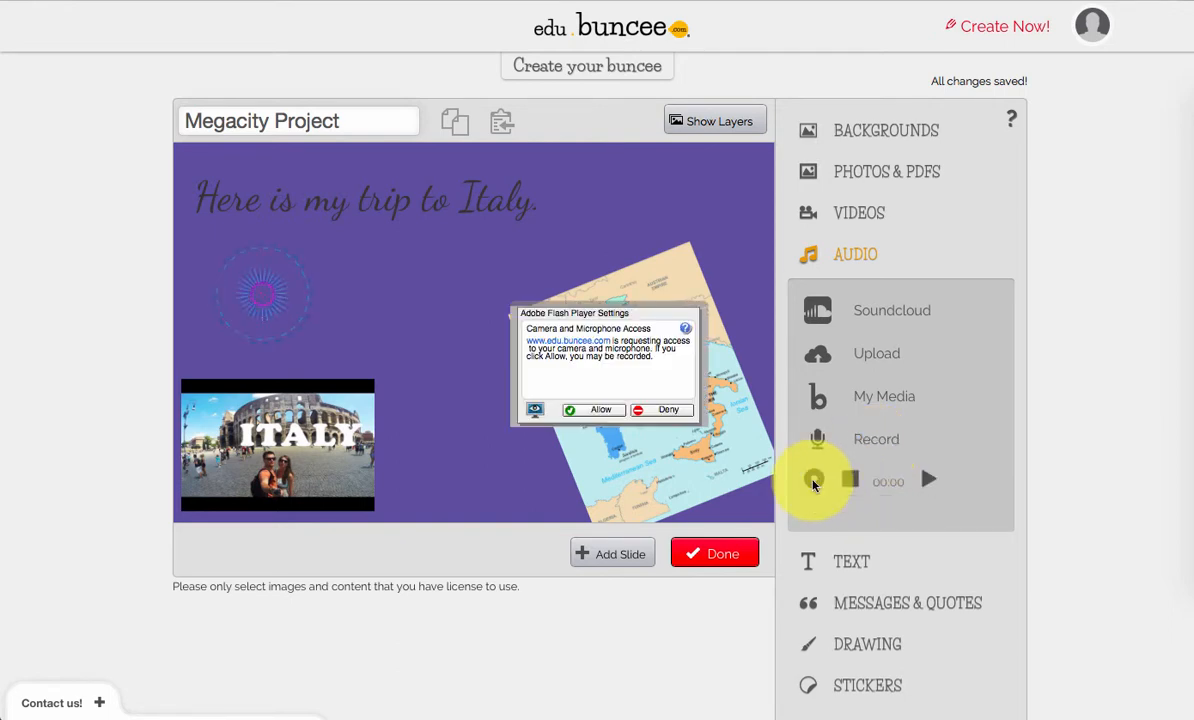
click(605, 417)
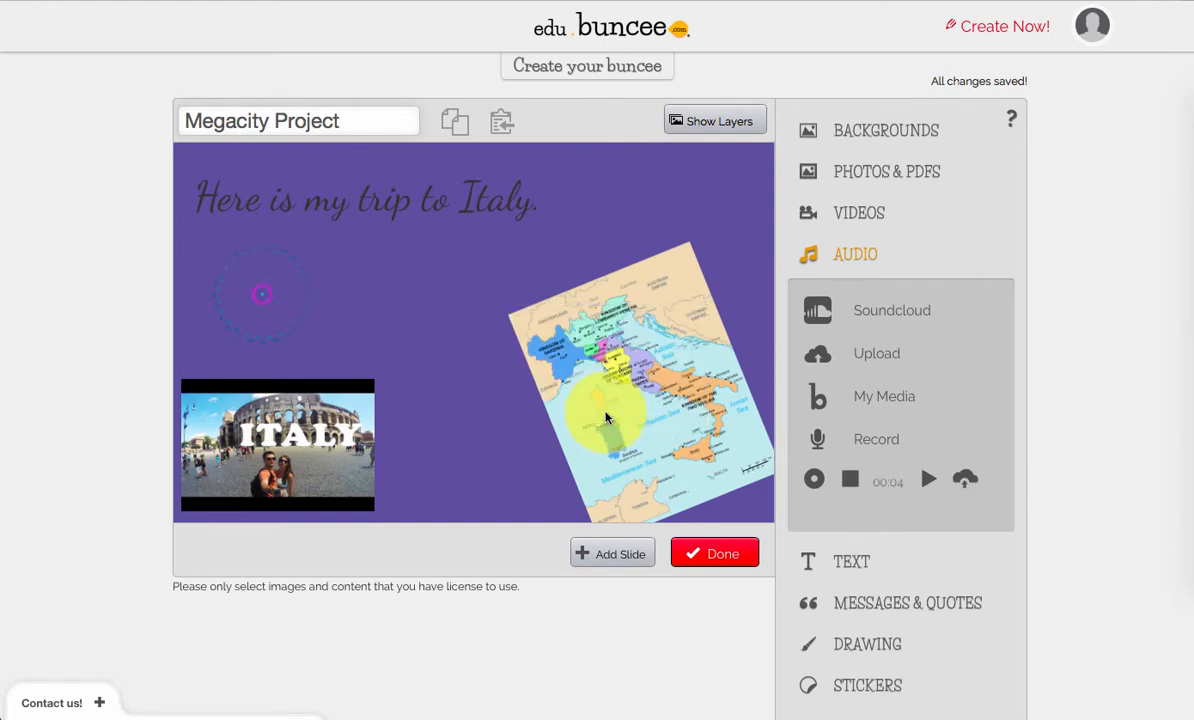
click(852, 481)
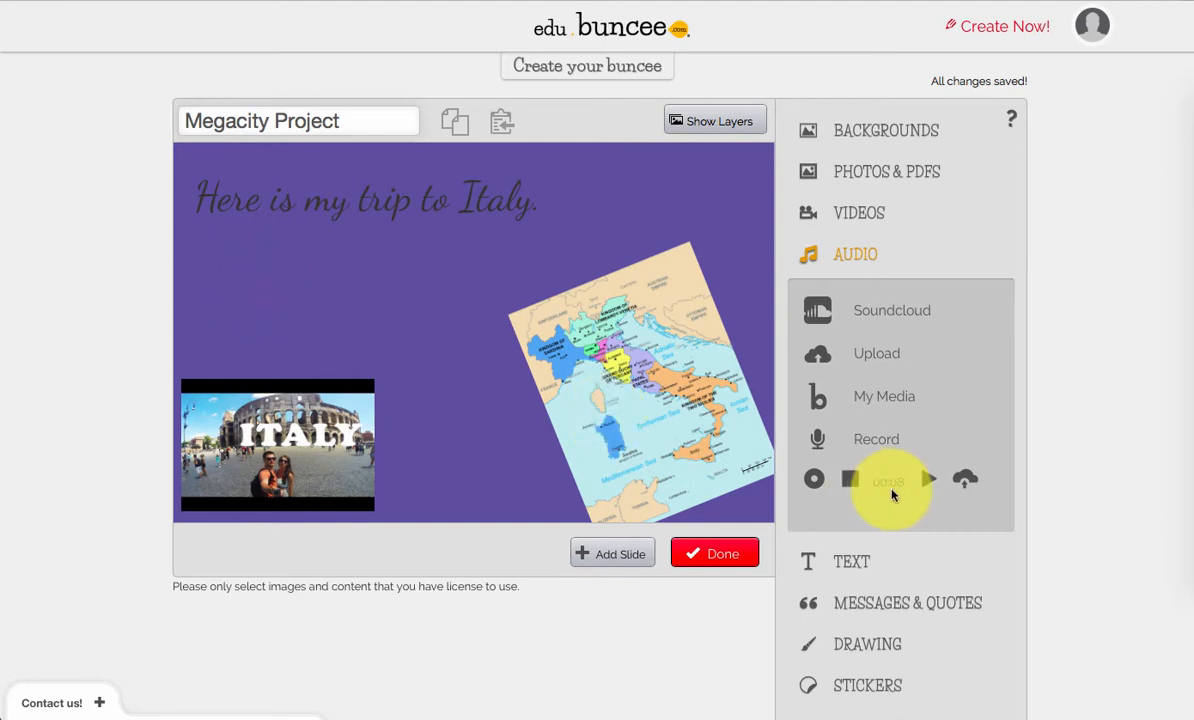
click(852, 481)
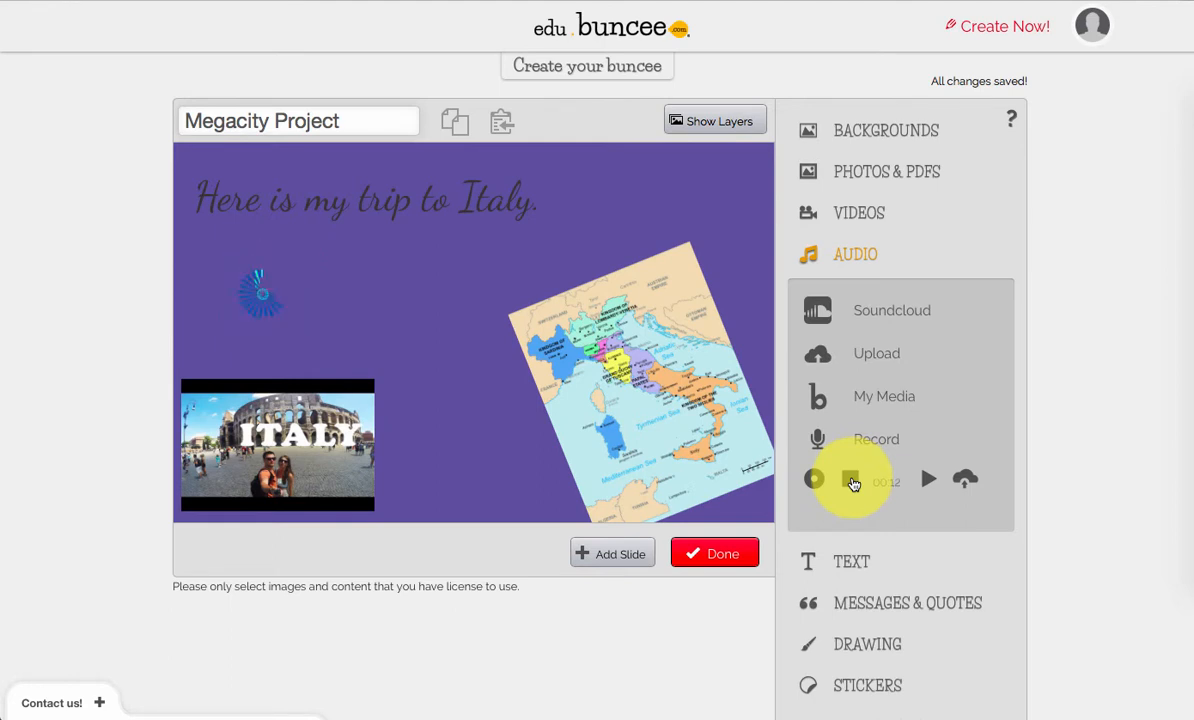
Step: Upload the recording to the slide with the title "name" and dismiss the sticker tip
click(966, 481)
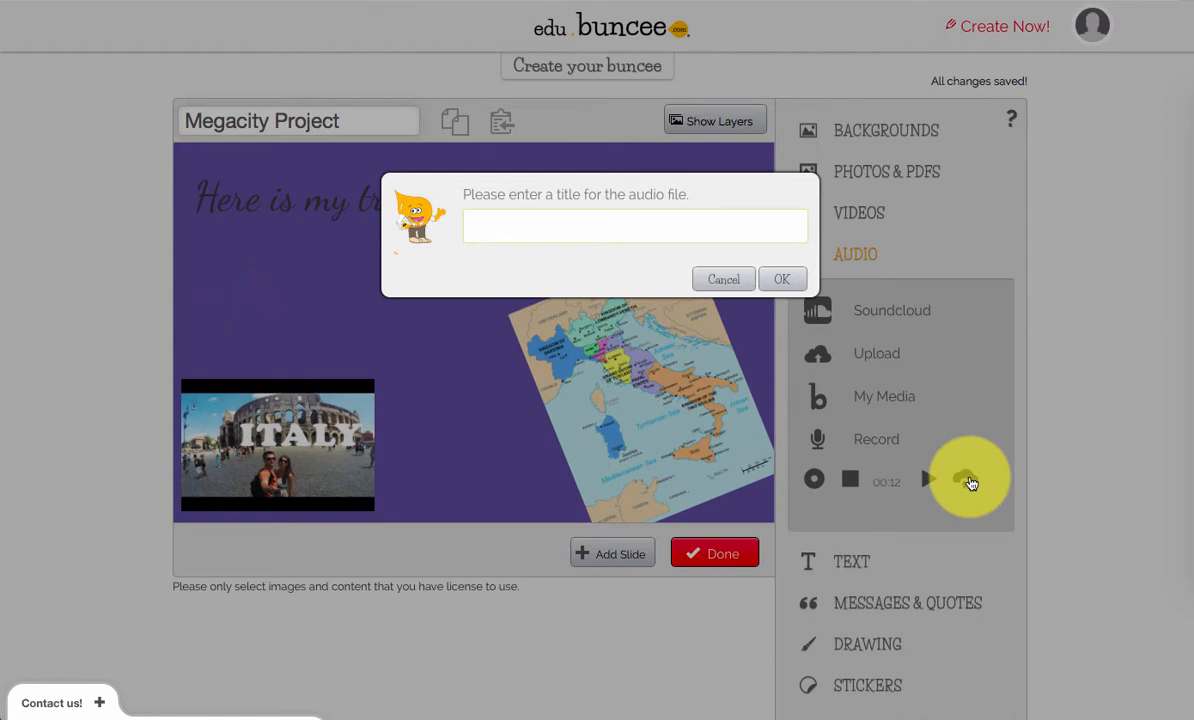
text(name)
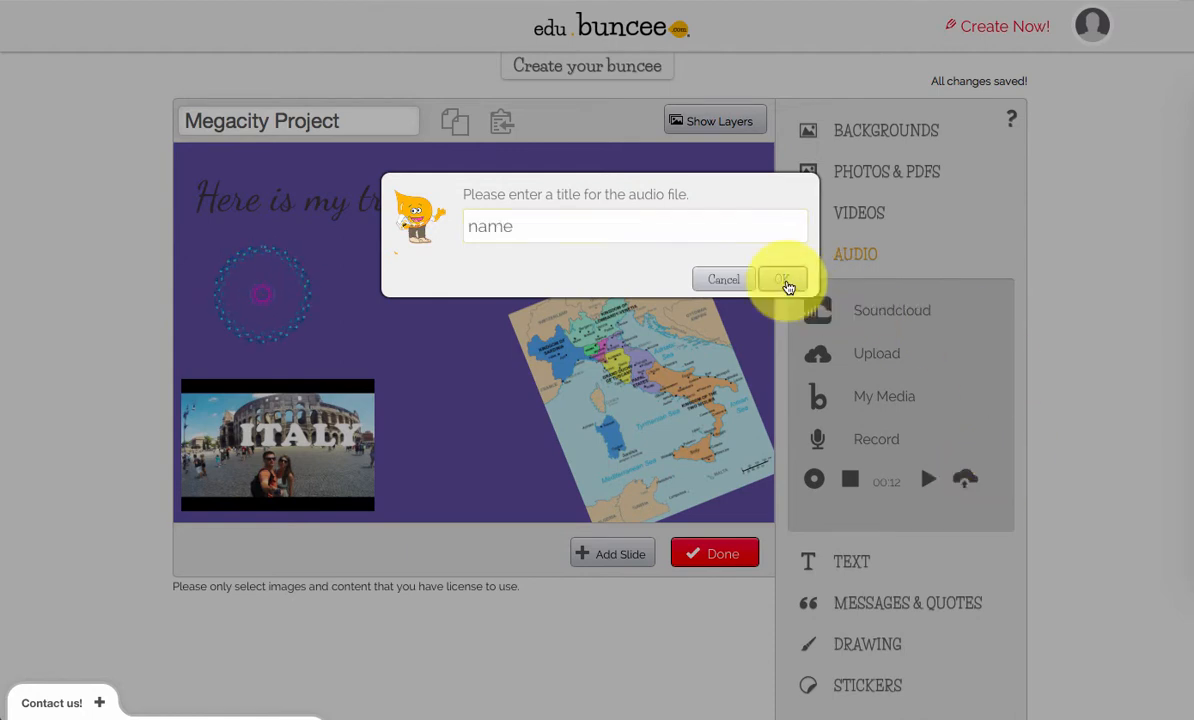
click(785, 284)
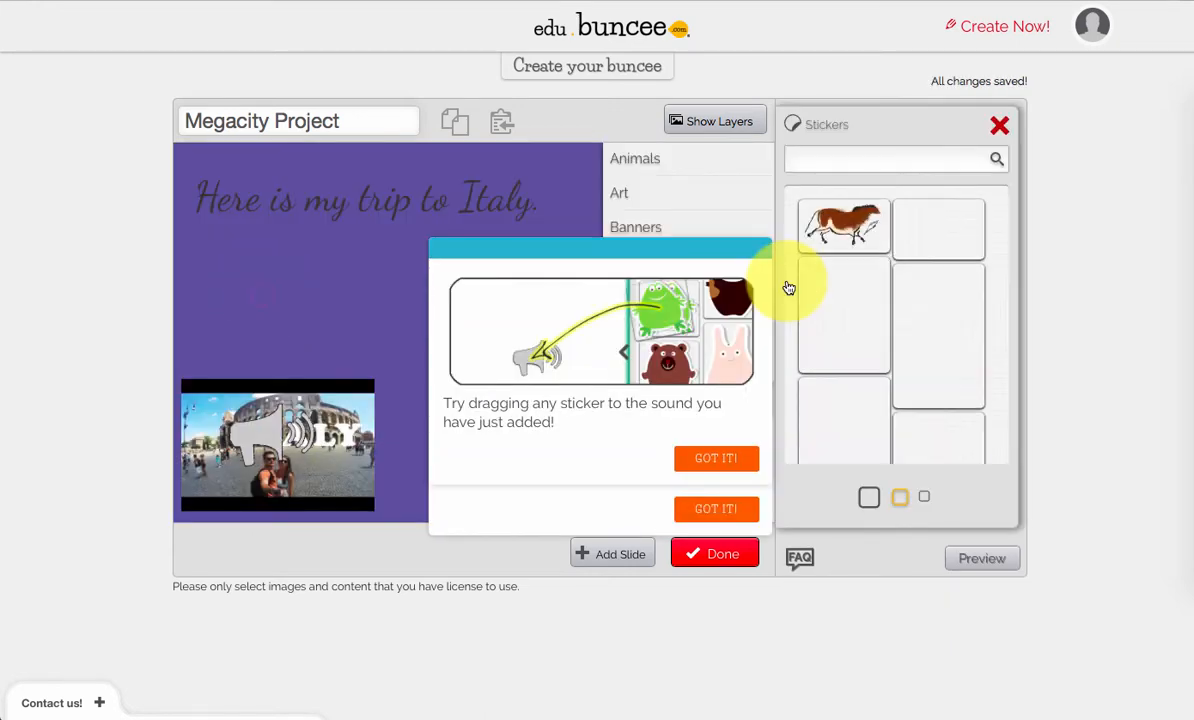
click(729, 456)
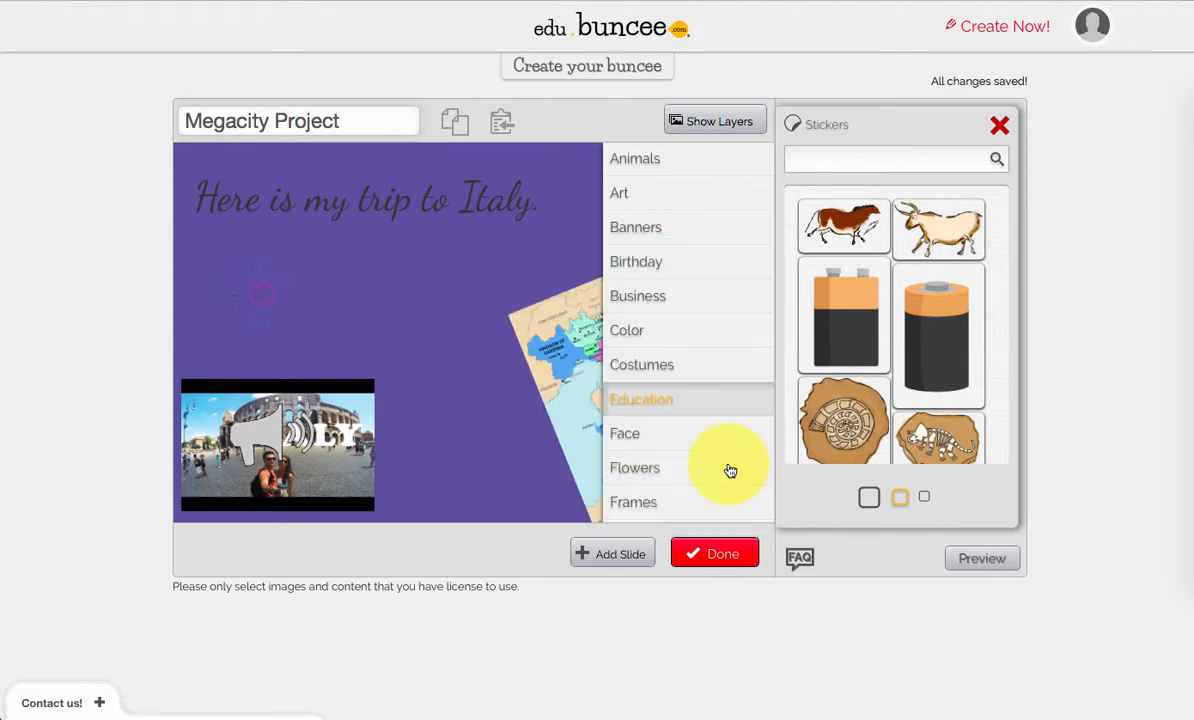
Step: Move the megaphone audio icon to the slide's upper-right corner and shrink it to fit beside the trip sentence
click(296, 485)
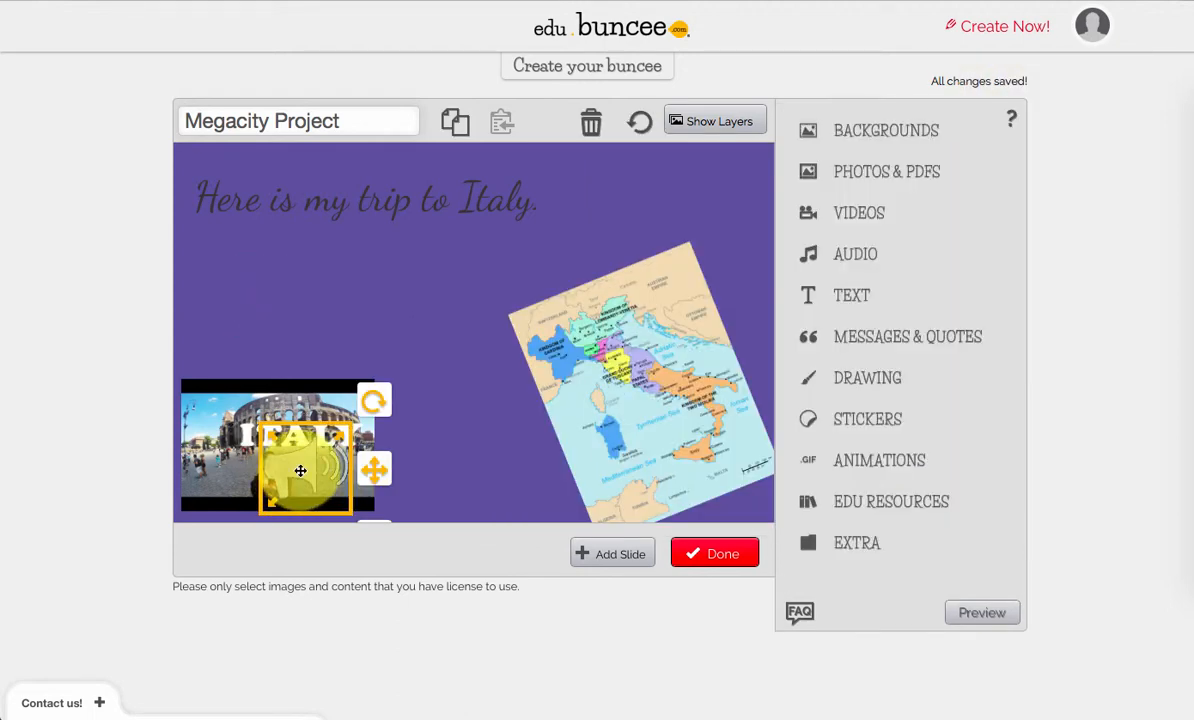
drag(300, 470, 705, 191)
drag(767, 256, 758, 230)
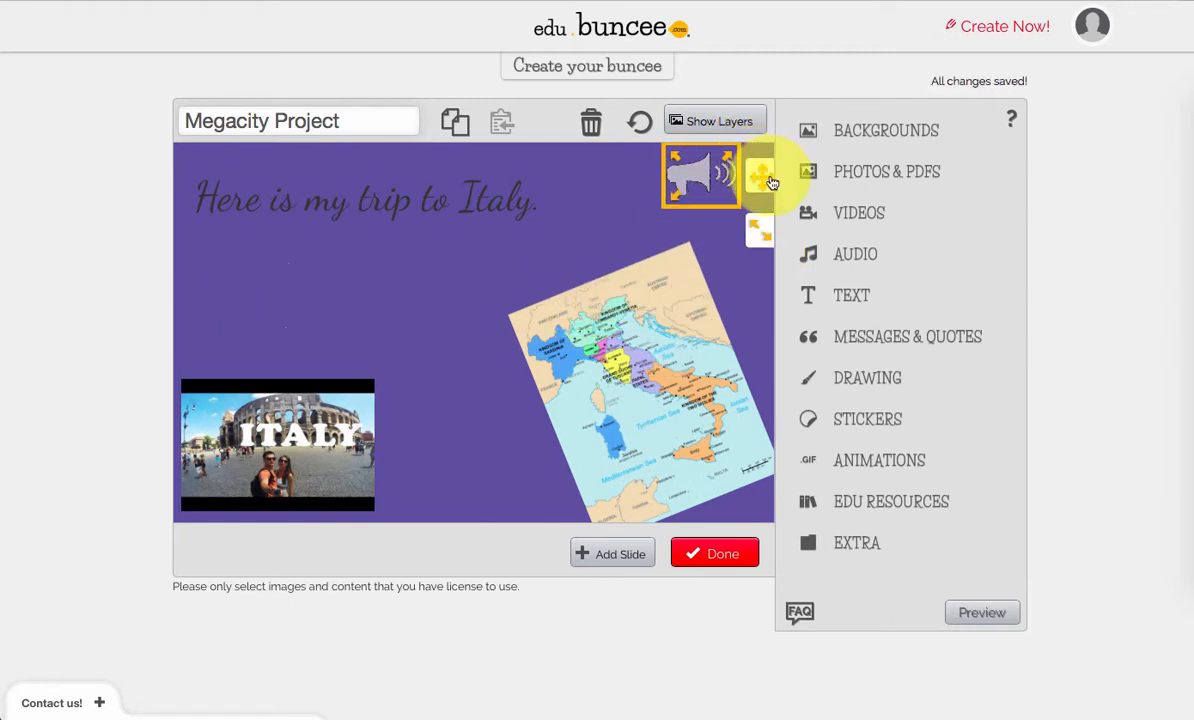
drag(769, 182, 785, 189)
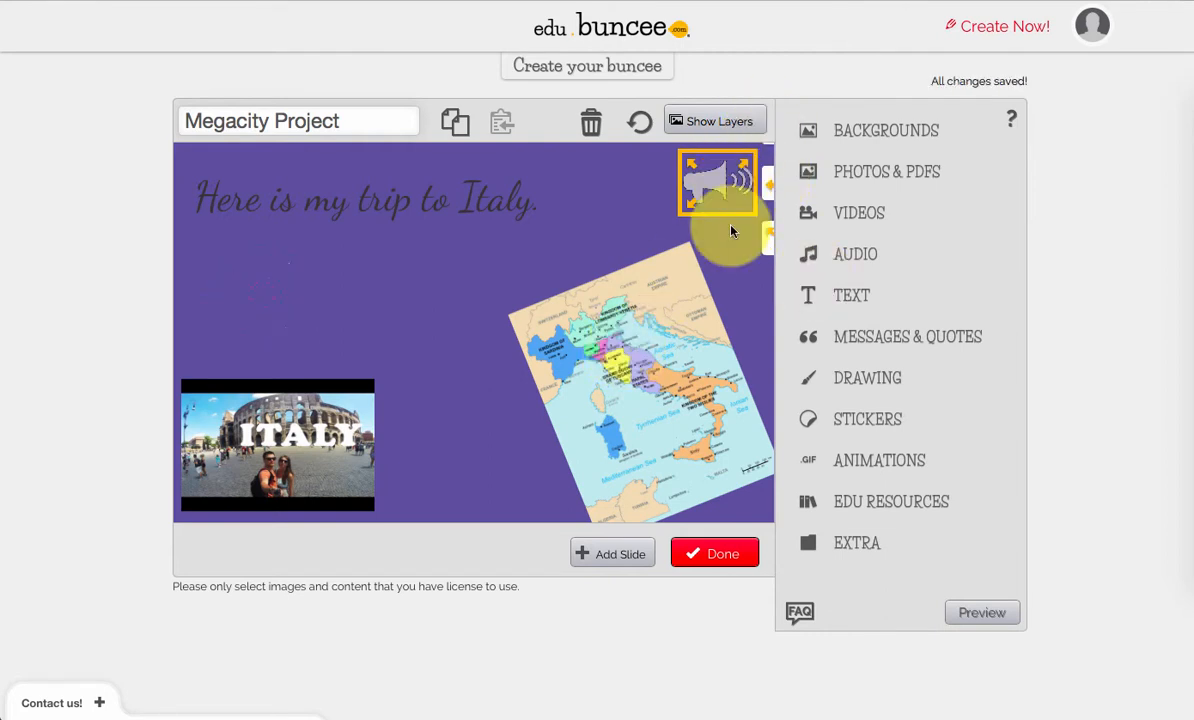
click(687, 252)
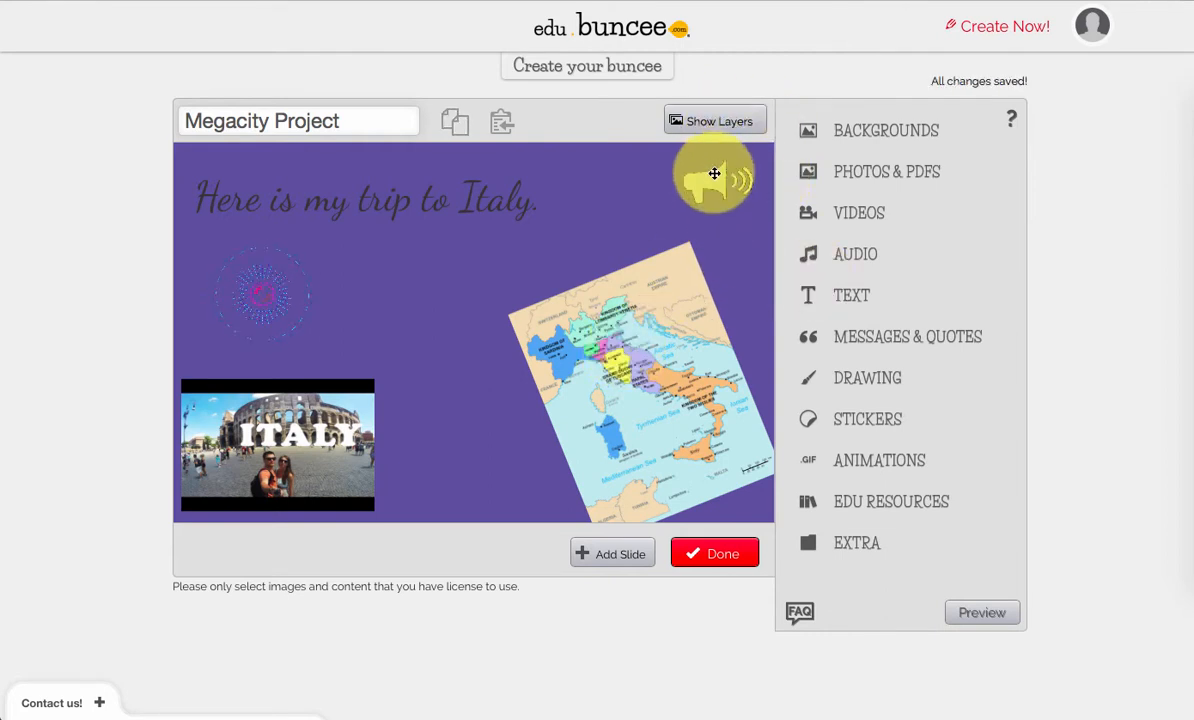
Step: Preview the slide, play the recorded audio from the megaphone icon and return to editing
click(714, 174)
click(982, 613)
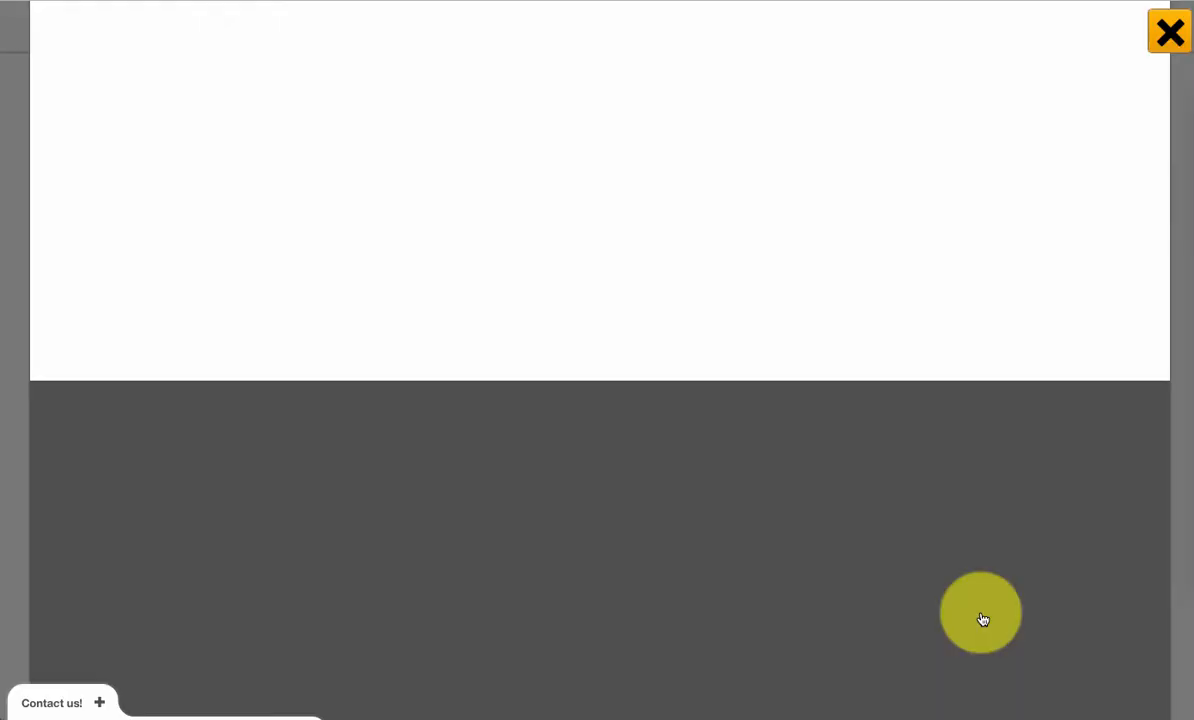
click(1052, 72)
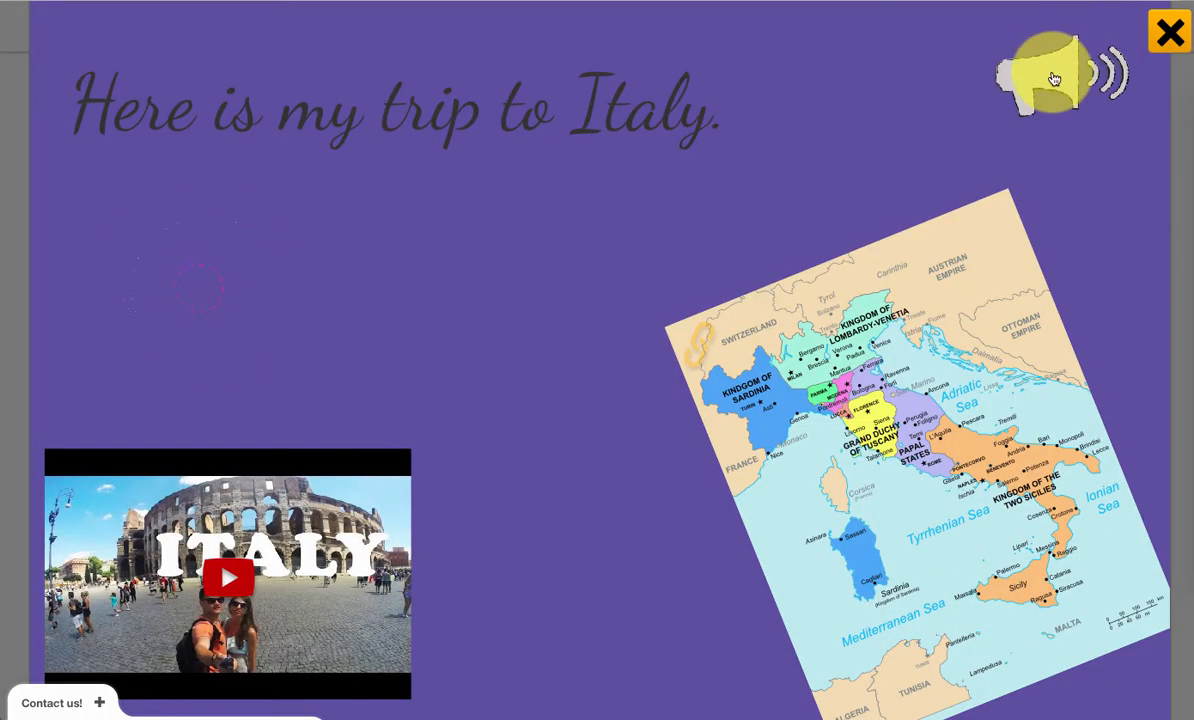
click(1165, 31)
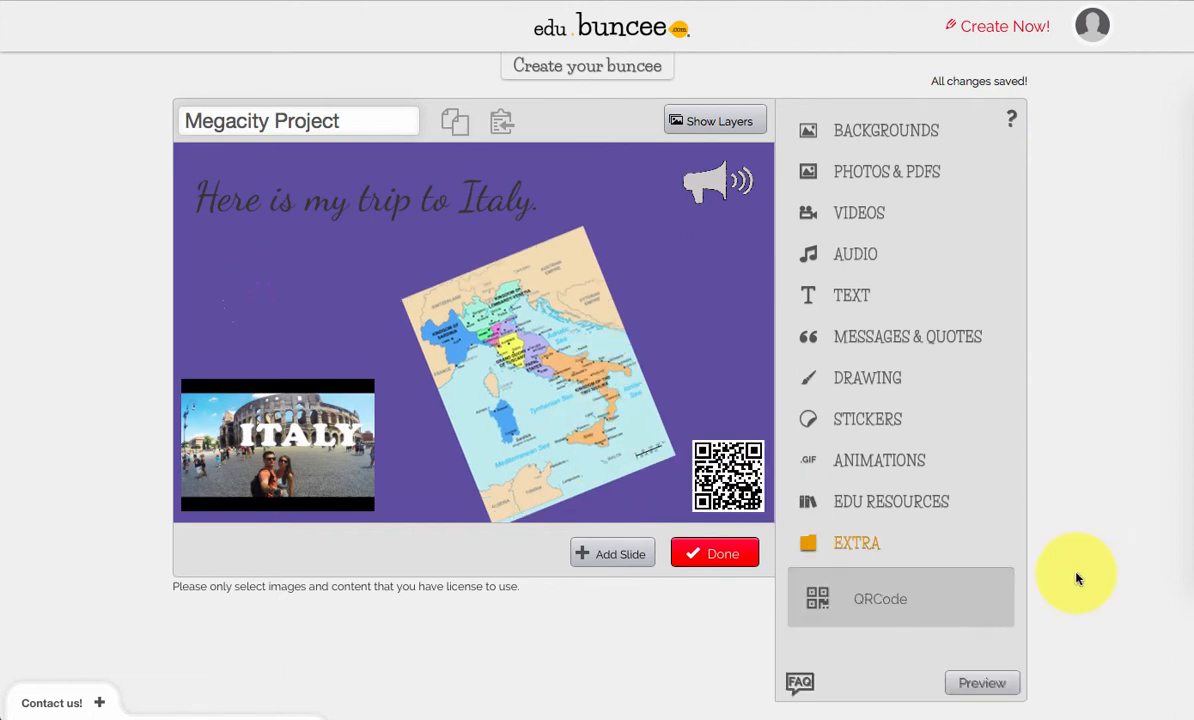
Step: Finish the buncee, post it to the Megacity Project in the Social Studies category and complete sharing without adding receivers
click(737, 557)
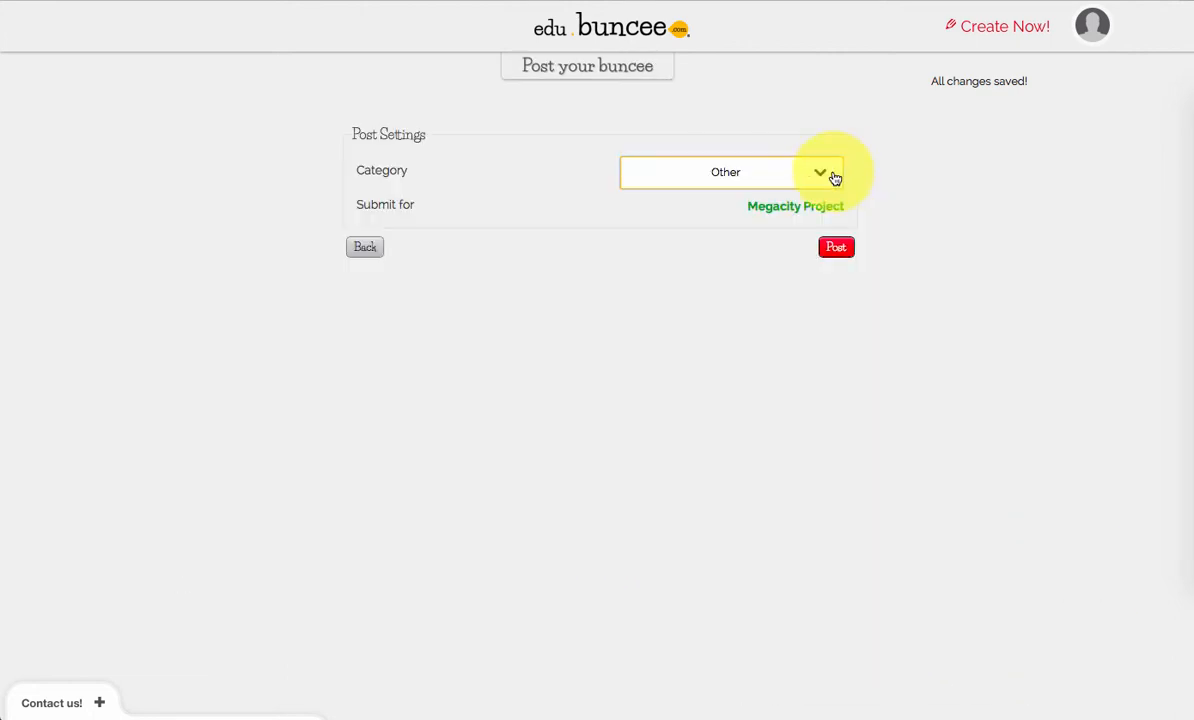
click(832, 177)
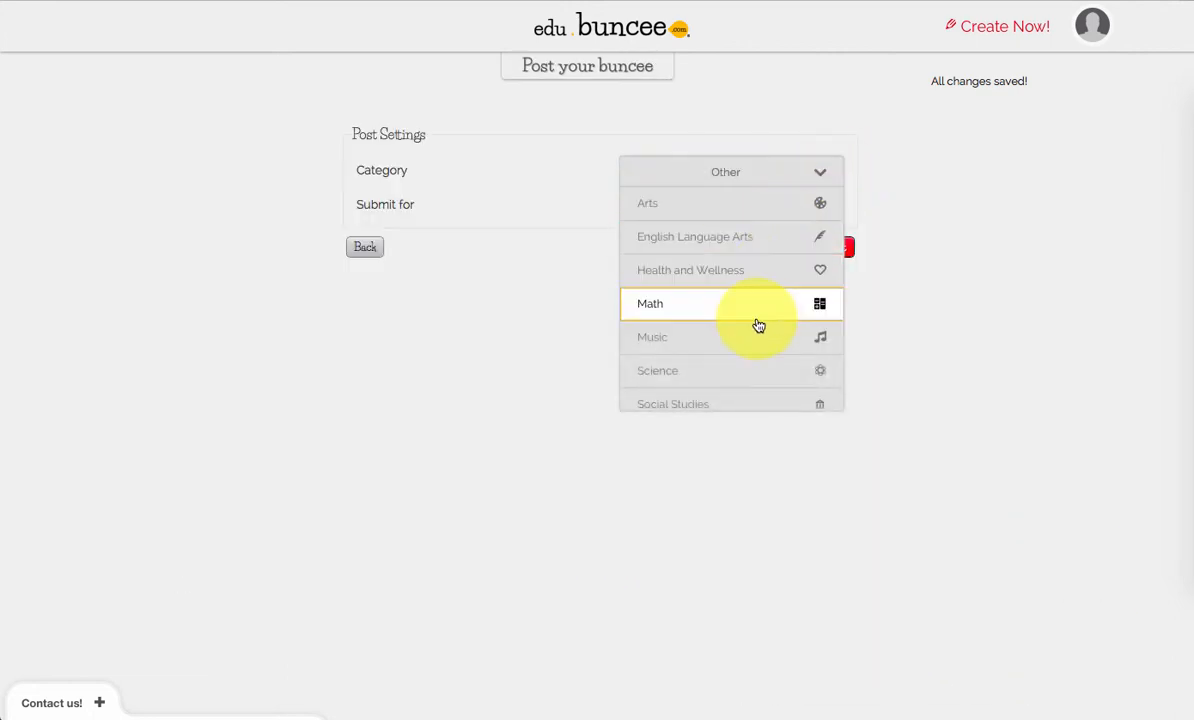
scroll(751, 364, down, 1)
click(748, 366)
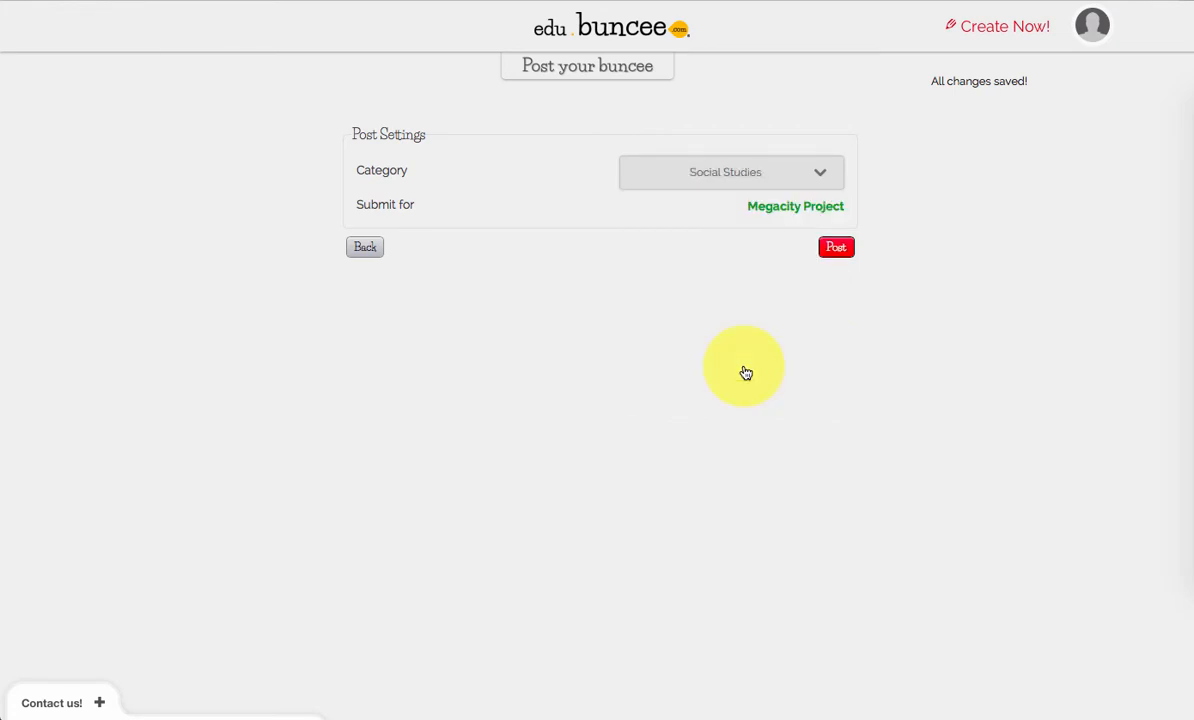
click(834, 249)
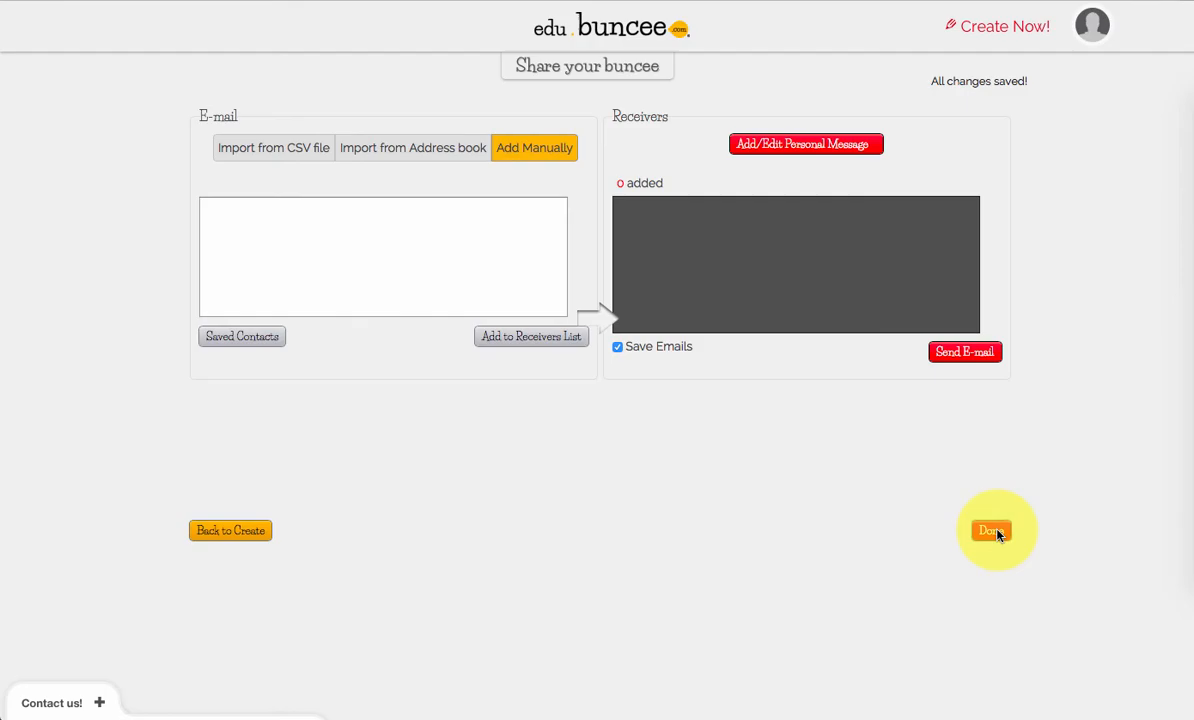
click(993, 531)
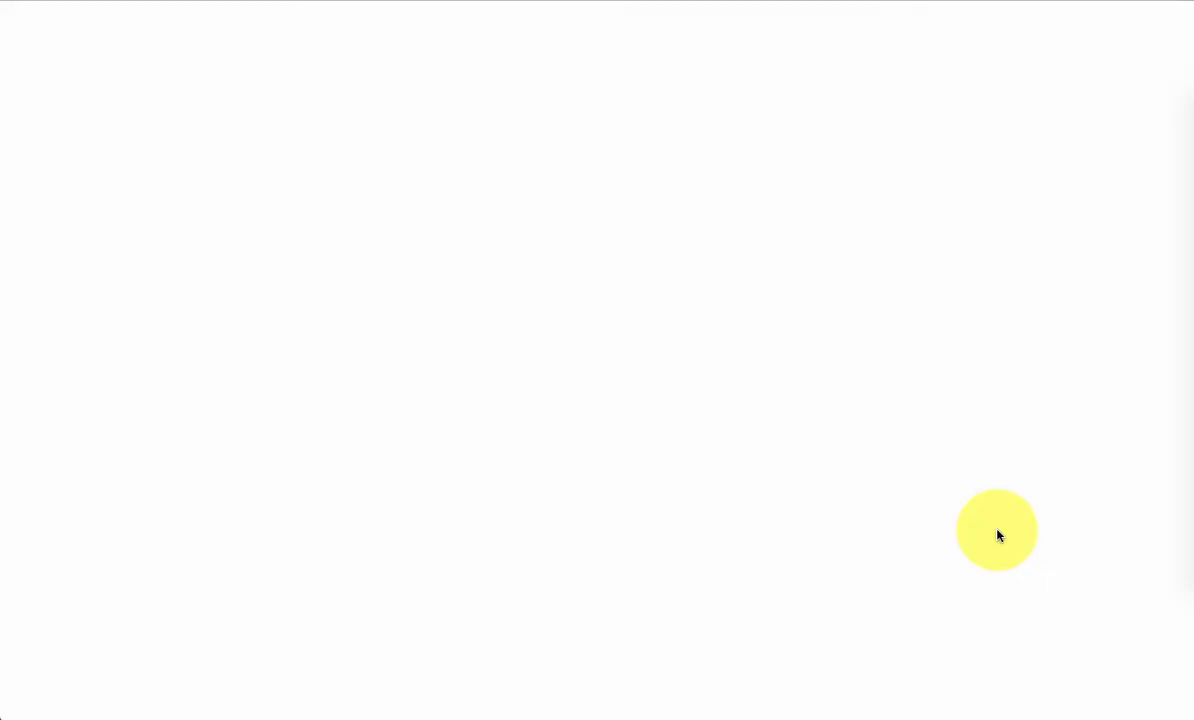